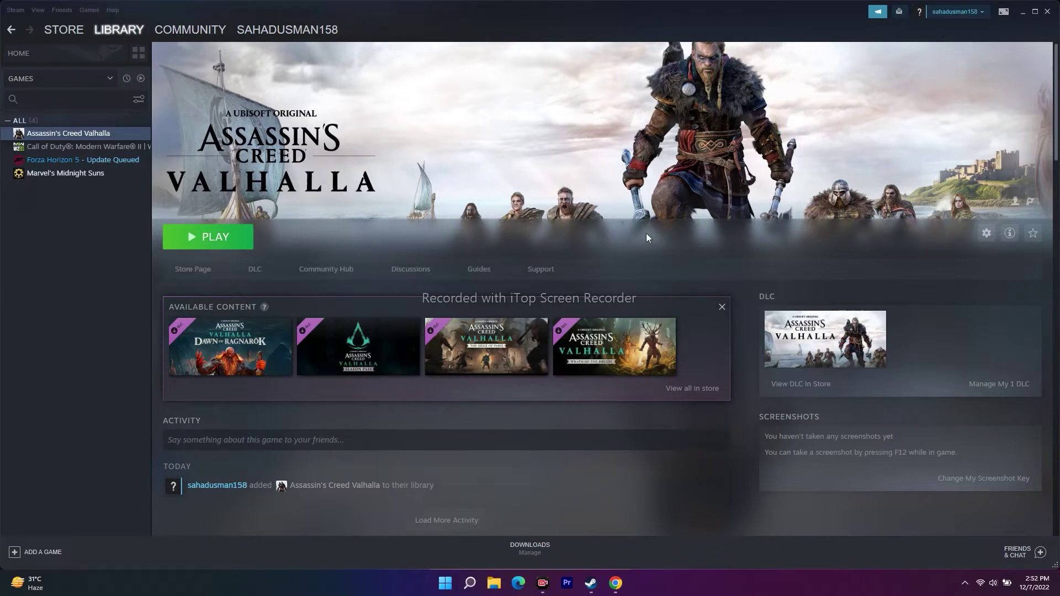
Step: Restore the Steam window and view the Downloads page of Steam Settings
click(1023, 11)
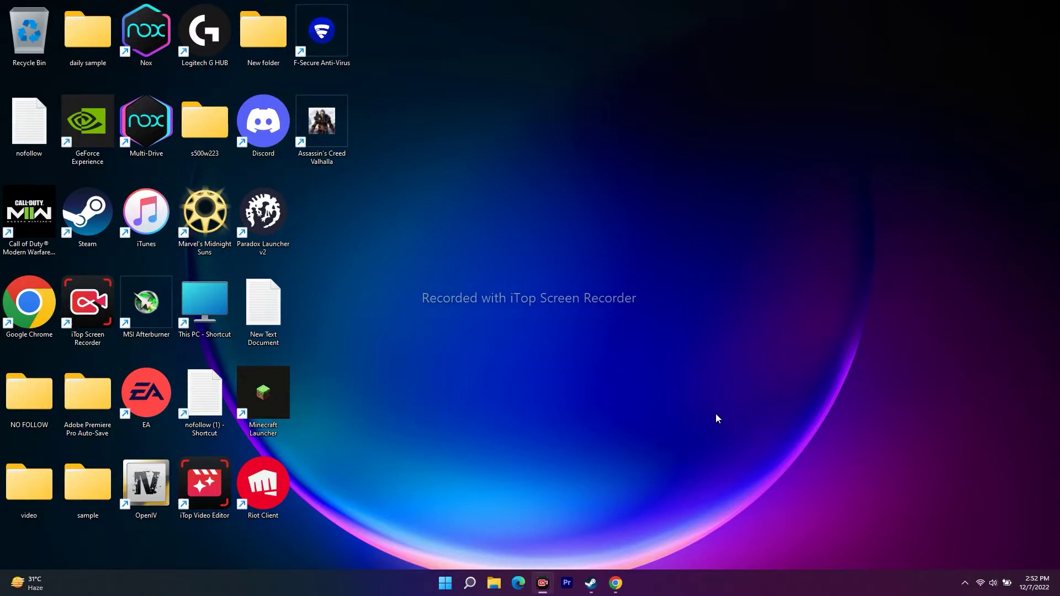
click(591, 583)
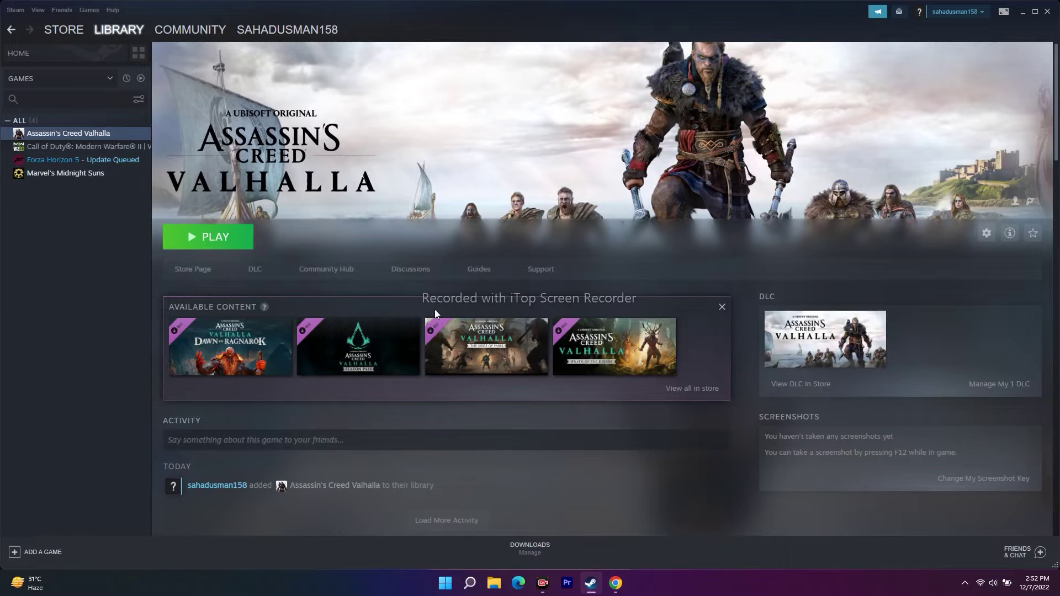
click(16, 11)
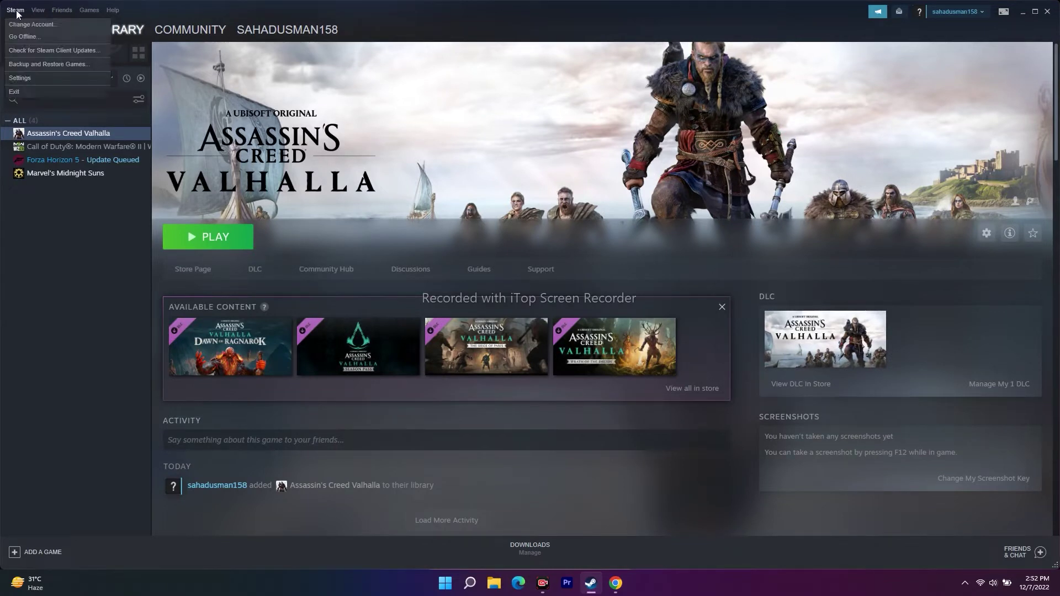
click(25, 80)
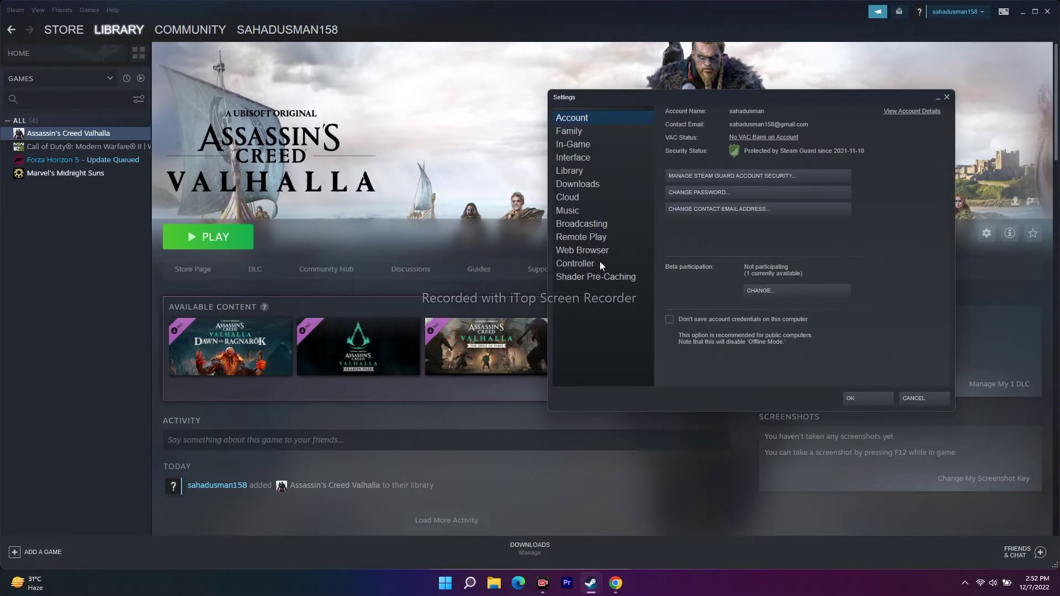
click(572, 184)
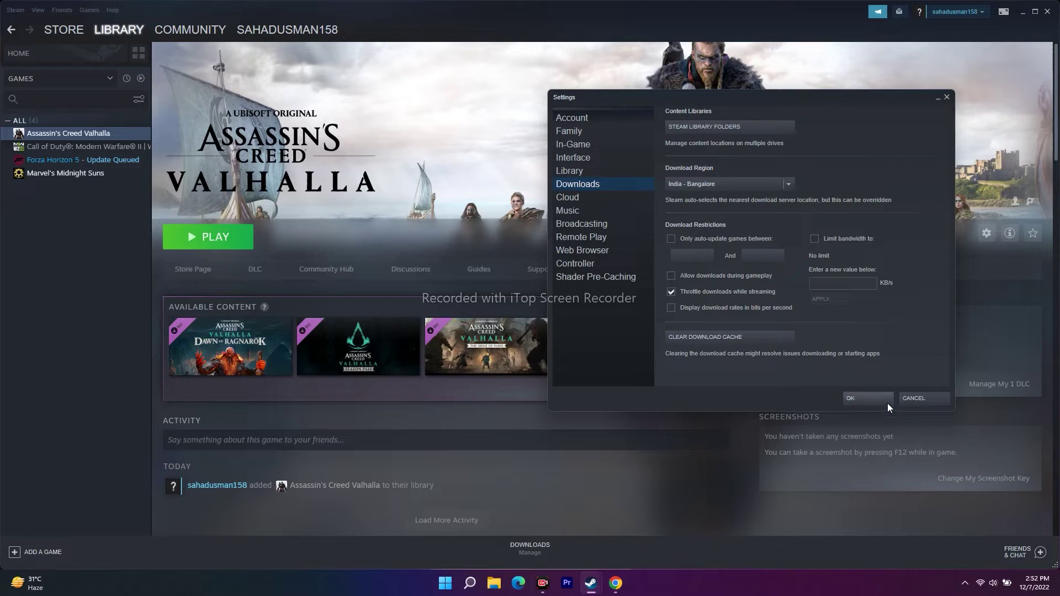
Step: Close Steam Settings and minimize Steam to show the desktop
click(946, 96)
mouse_move(223, 337)
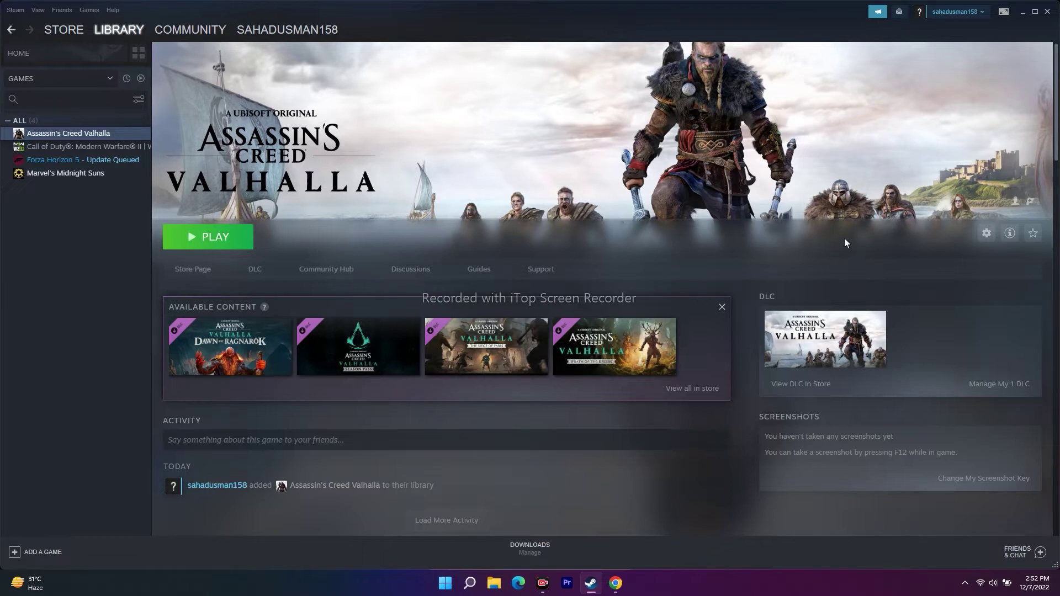
click(1023, 12)
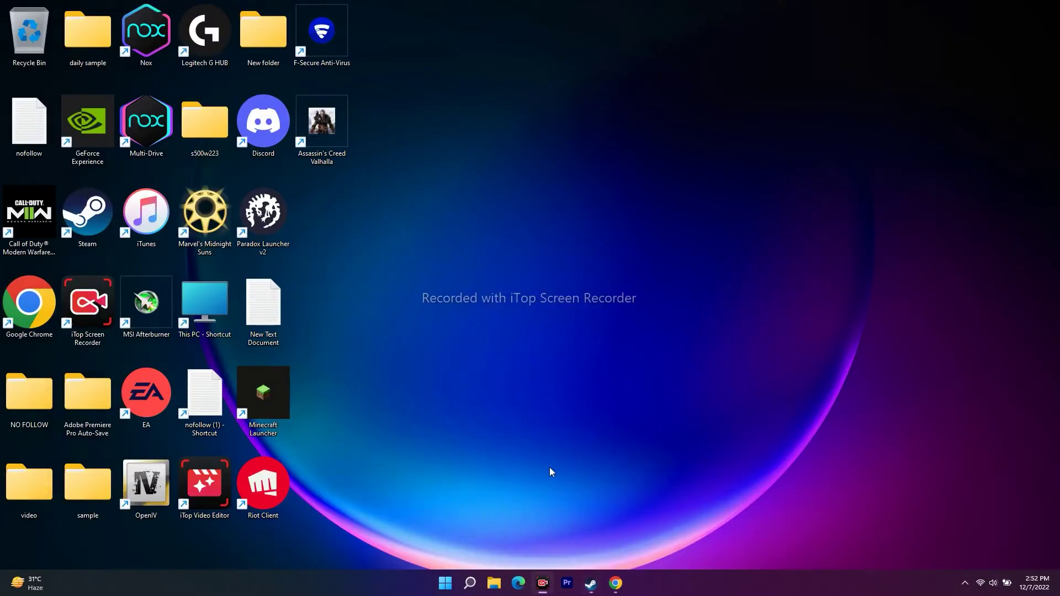
Step: Open Graphics settings from recent searches and scroll through its custom app options list
click(470, 583)
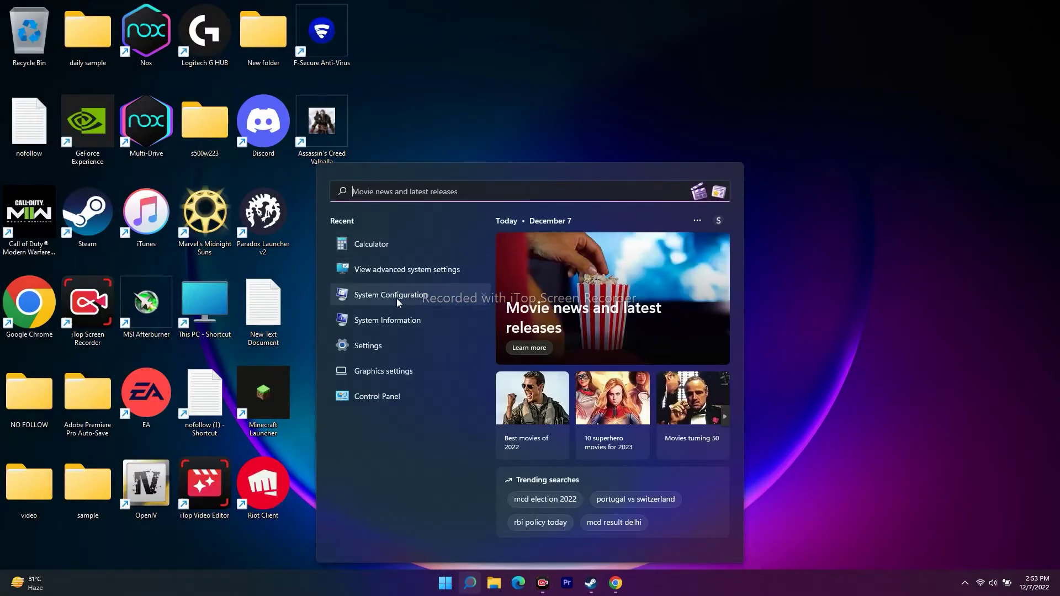
click(409, 372)
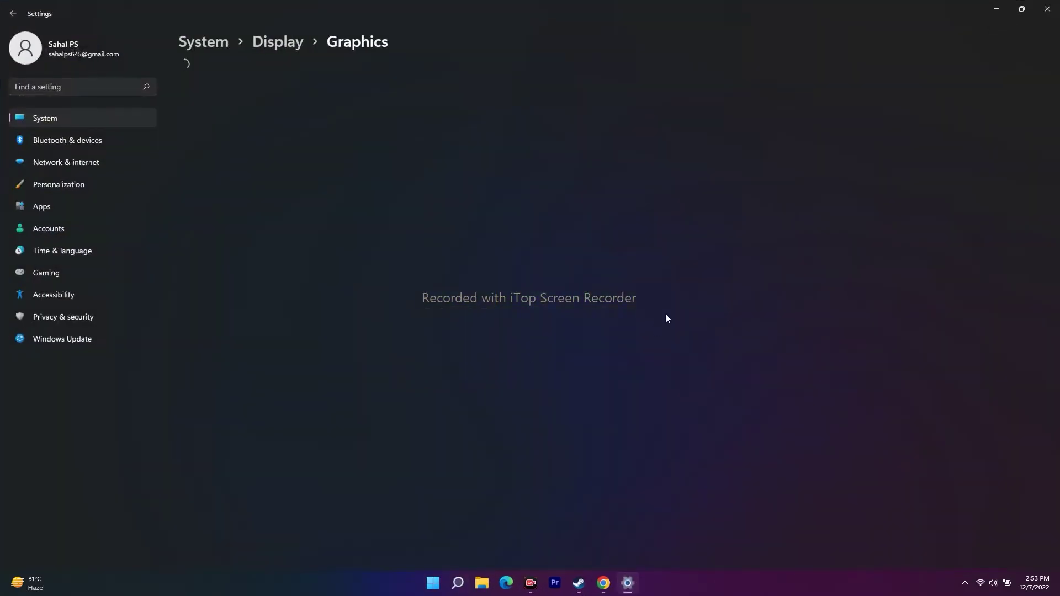
scroll(651, 239, down, 4)
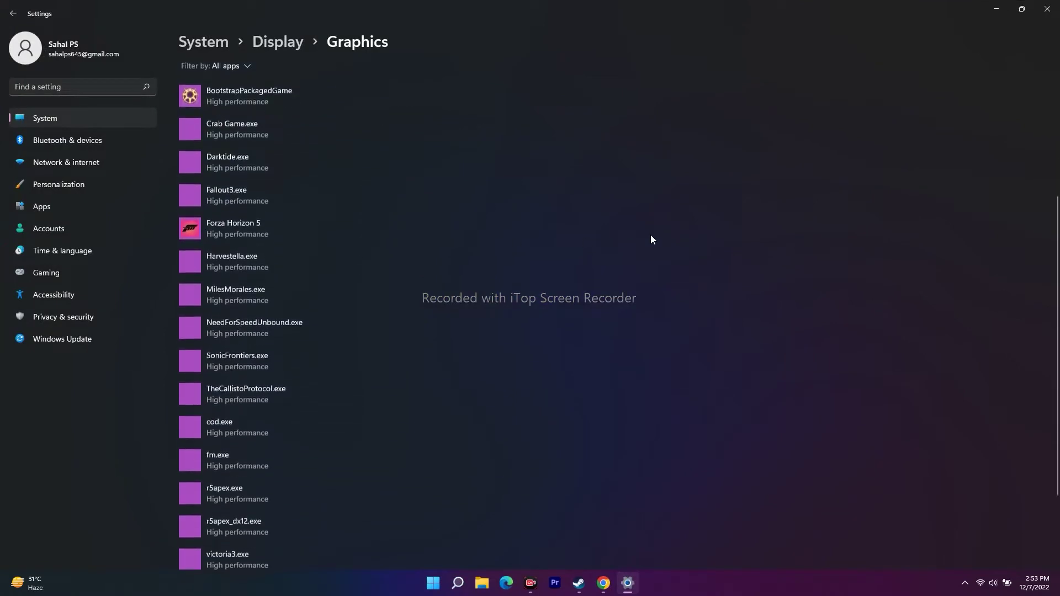
scroll(651, 239, up, 2)
scroll(651, 239, down, 1)
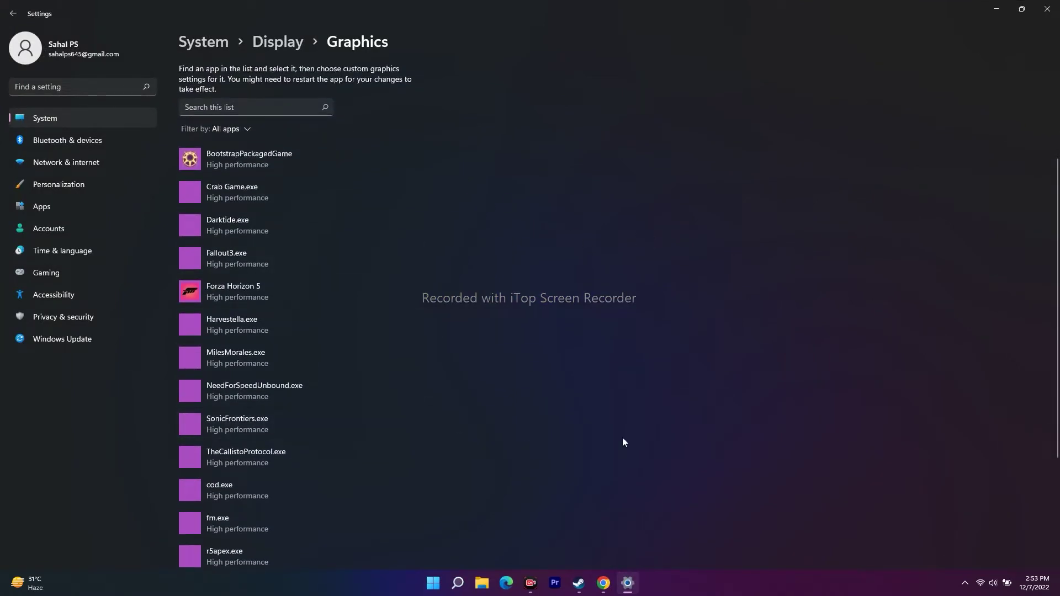
scroll(641, 422, down, 1)
scroll(641, 425, down, 2)
scroll(641, 425, up, 5)
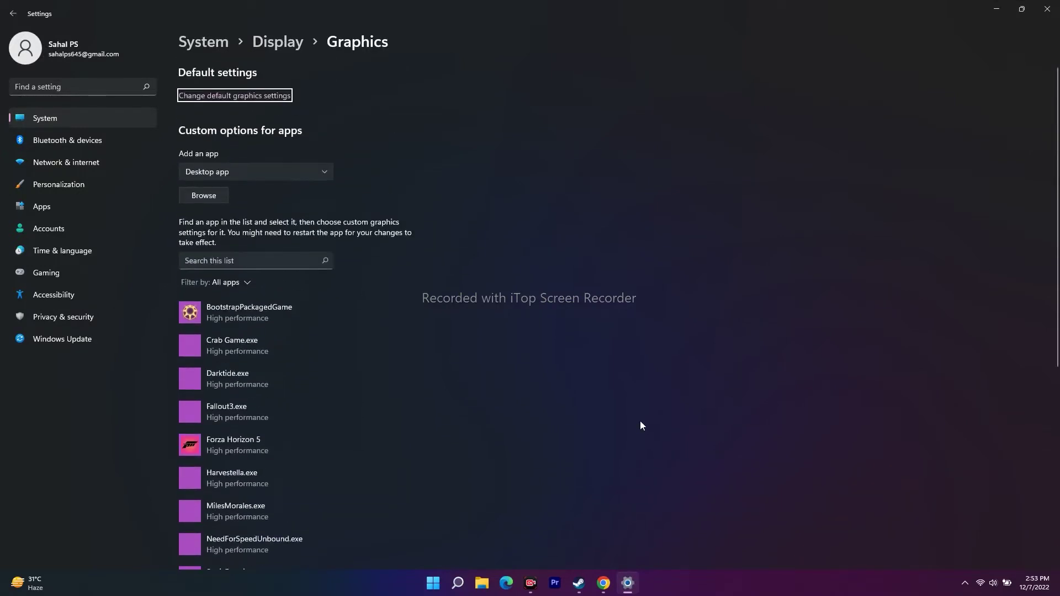
Step: Browse for a desktop app and navigate to C:\Program Files (x86)\Steam
click(207, 194)
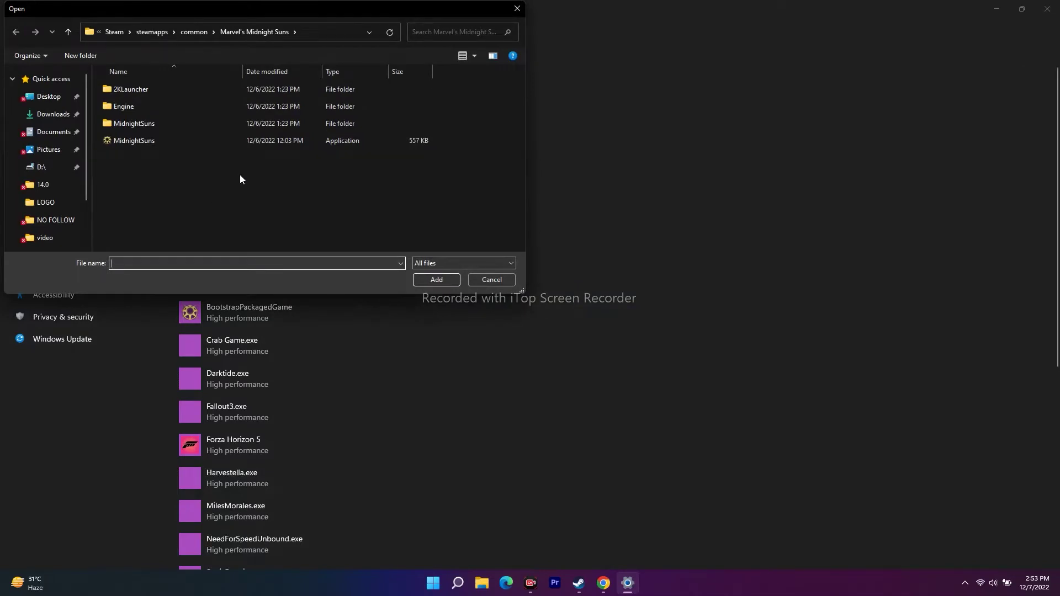
scroll(34, 196, down, 3)
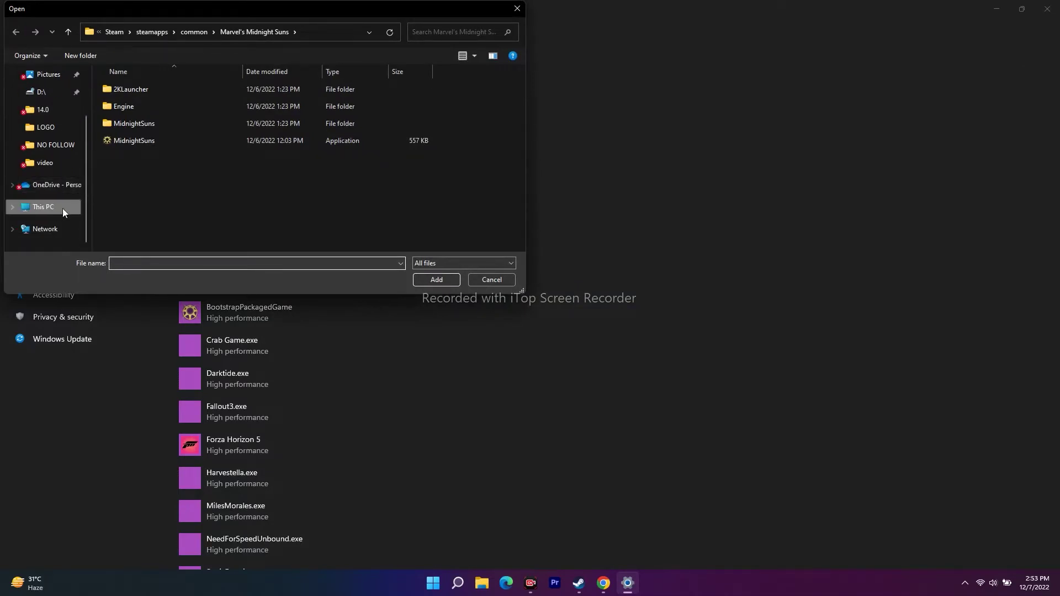
click(61, 205)
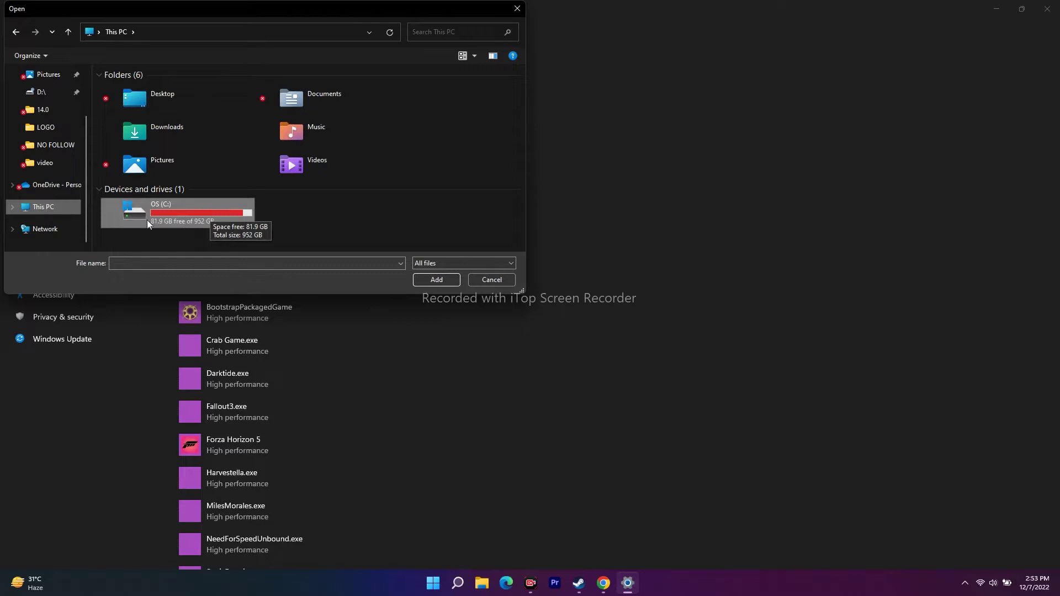
double_click(186, 210)
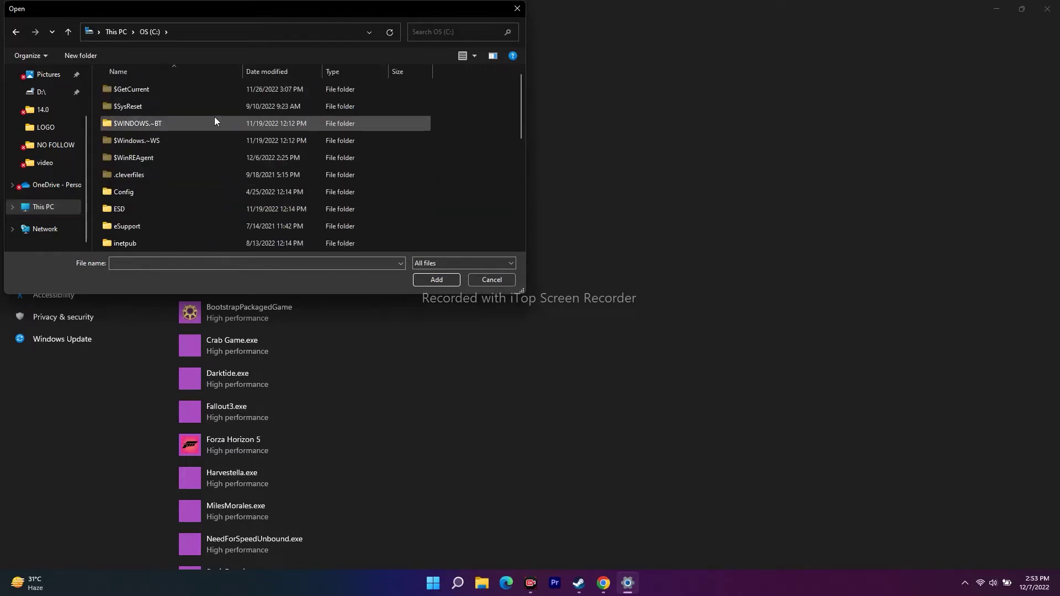
scroll(184, 133, down, 5)
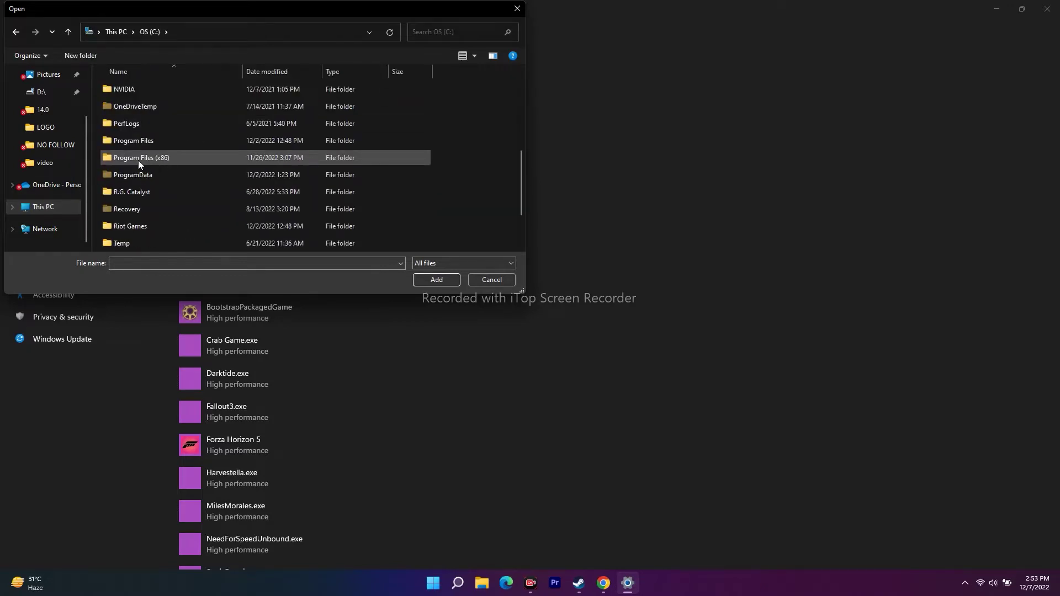
double_click(170, 158)
scroll(170, 132, down, 5)
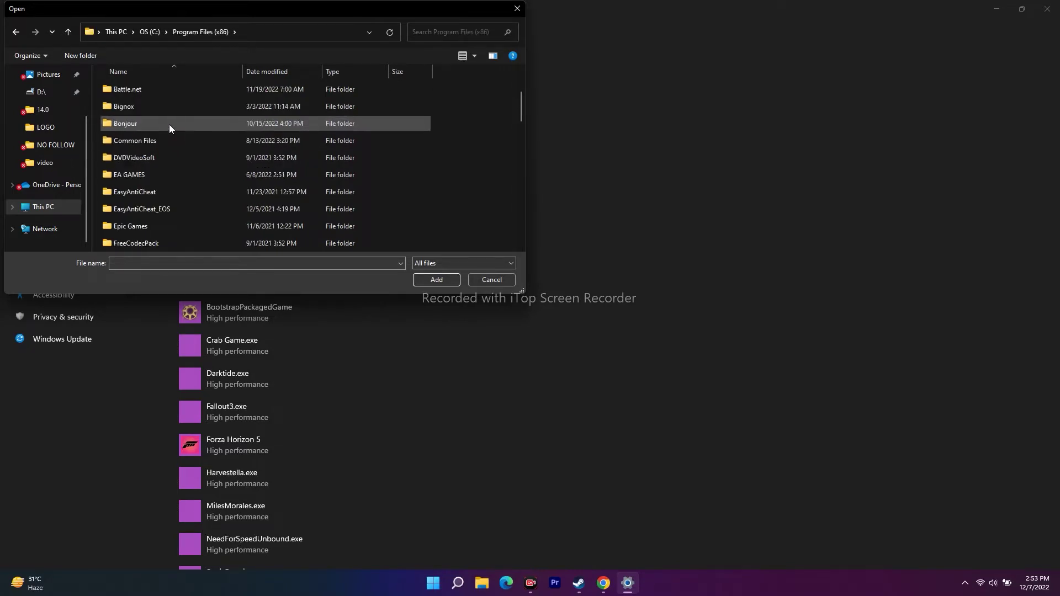
scroll(169, 124, down, 6)
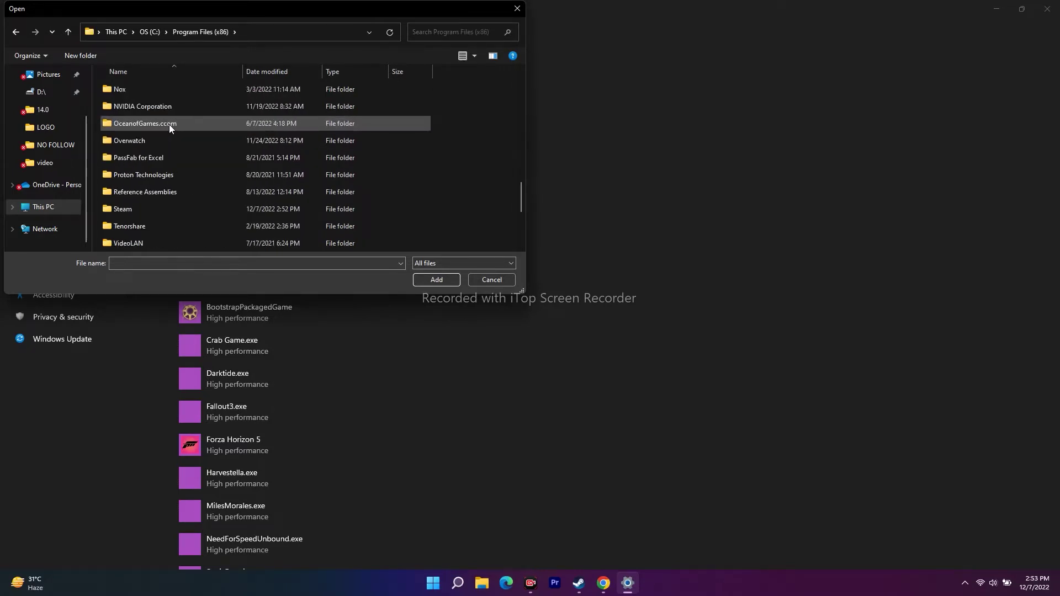
scroll(159, 174, down, 2)
double_click(137, 106)
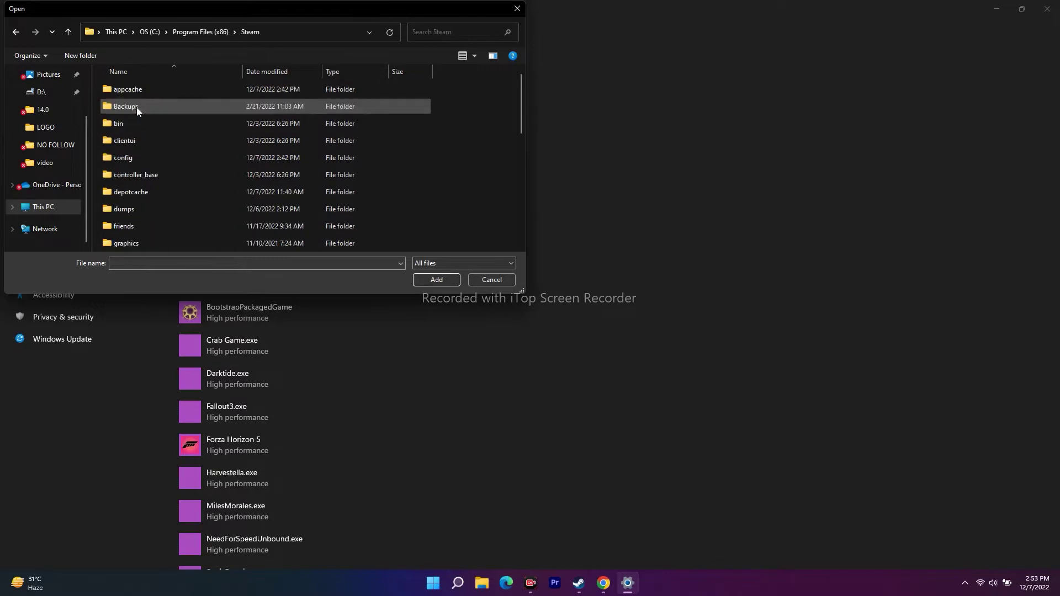
Step: Open steamapps\common\Assassin's Creed Valhalla and add ACValhalla.exe to the graphics list
scroll(152, 136, down, 4)
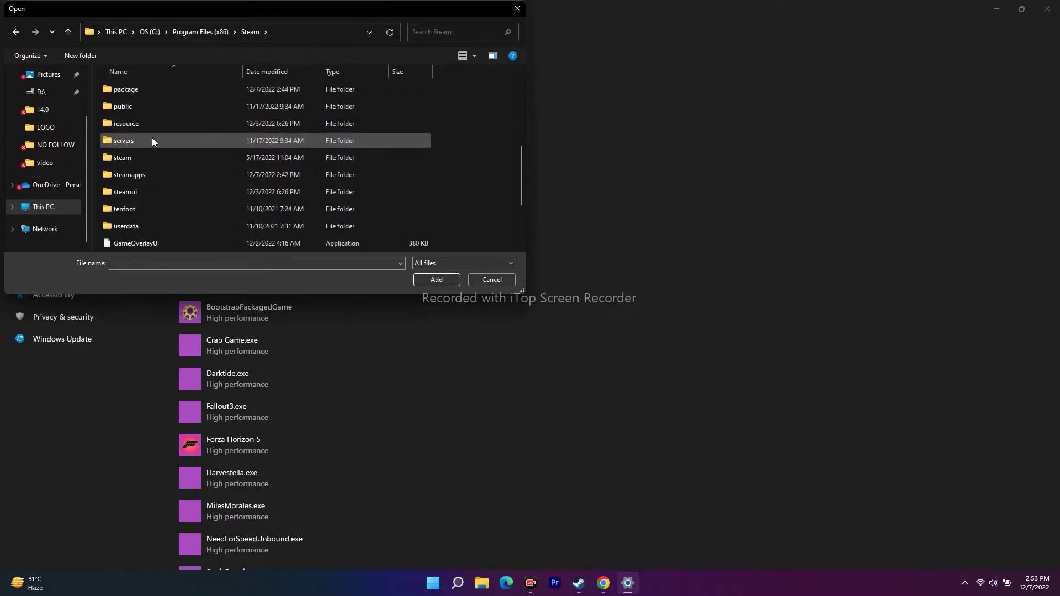
double_click(140, 176)
double_click(143, 89)
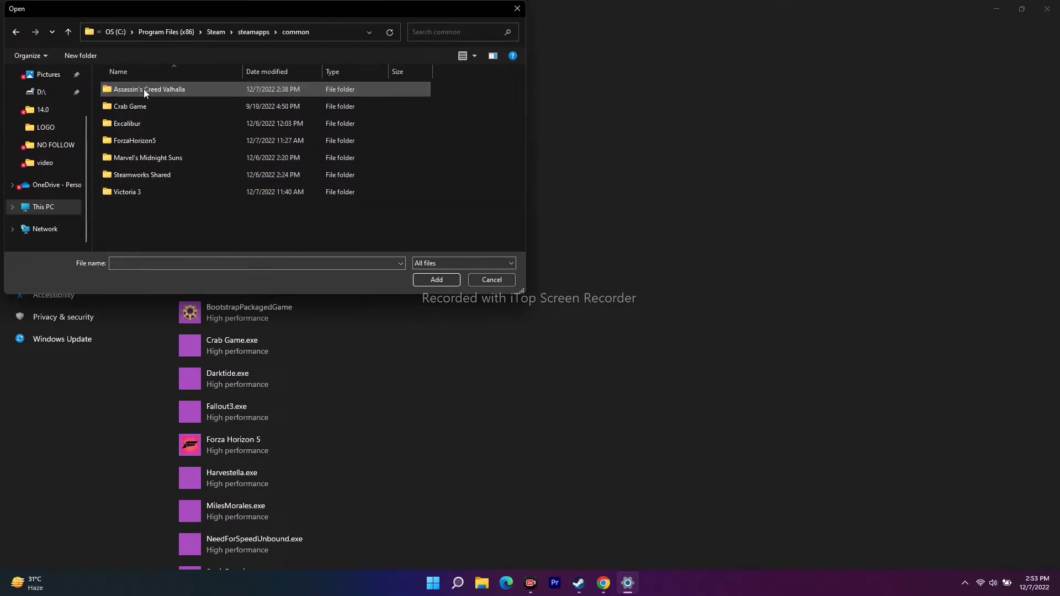
double_click(181, 90)
scroll(163, 140, down, 5)
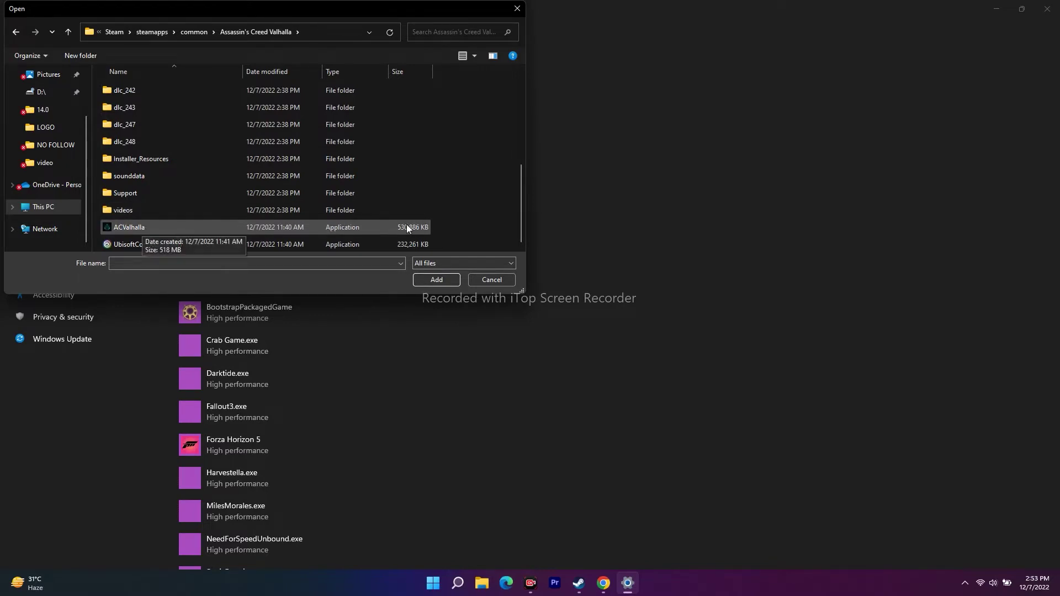
click(331, 223)
click(430, 277)
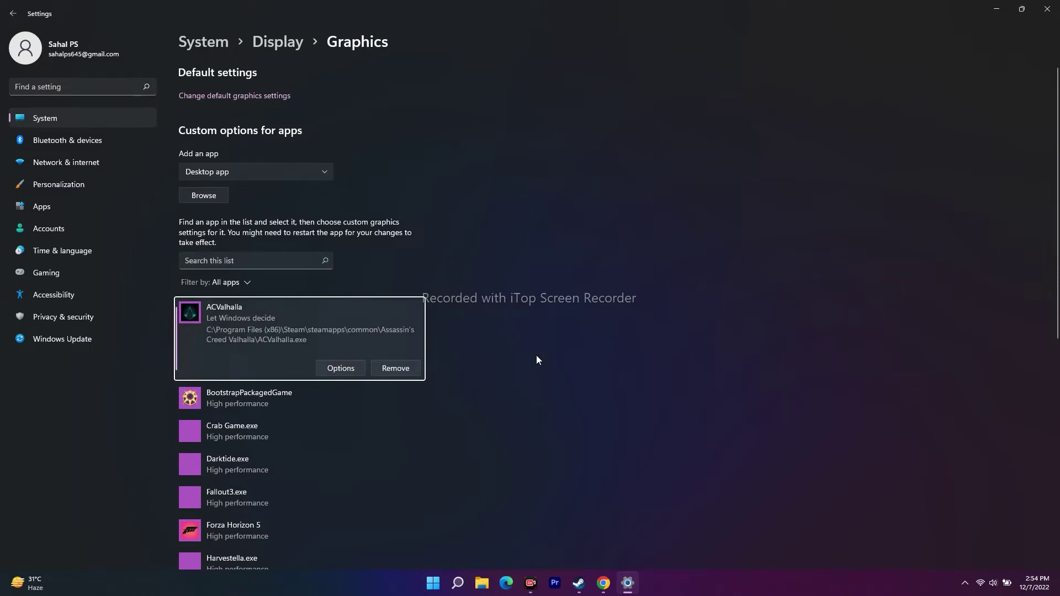
Step: Save ACValhalla's graphics preference as High performance, close Settings, and restore Steam
click(341, 369)
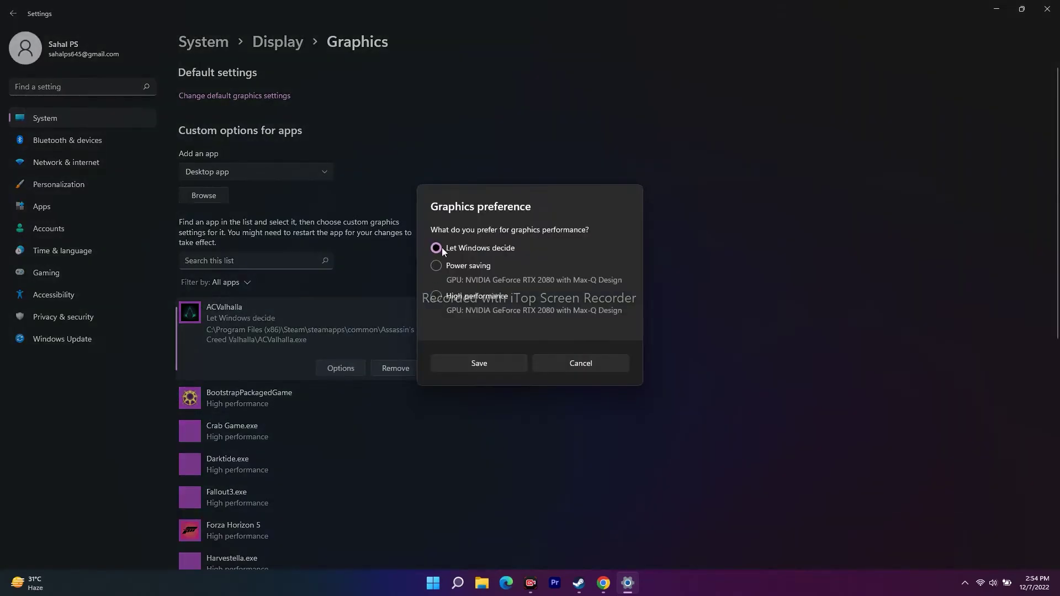
click(443, 295)
click(483, 362)
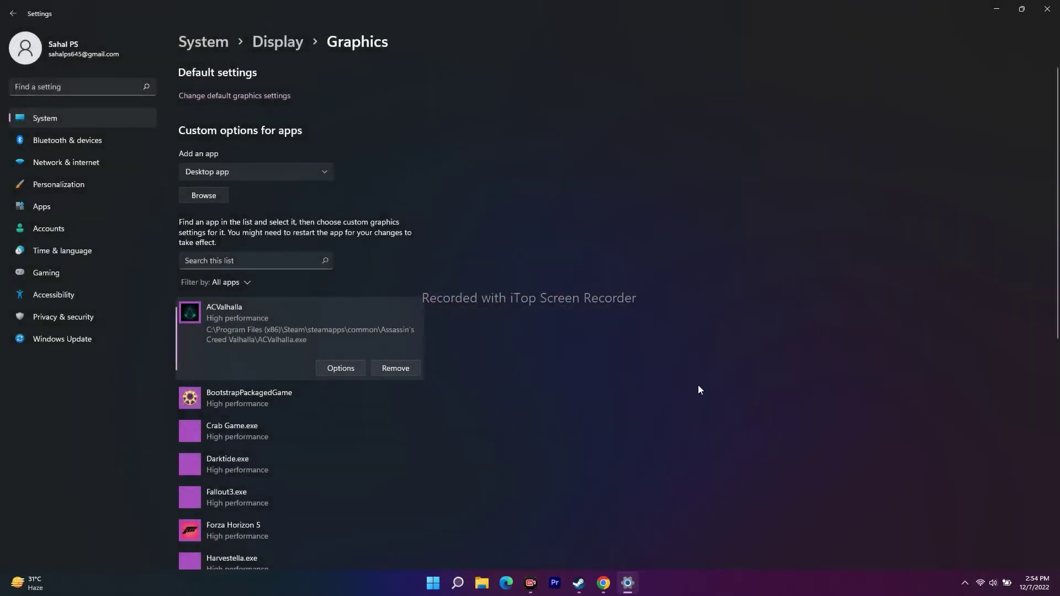
click(1048, 9)
click(591, 583)
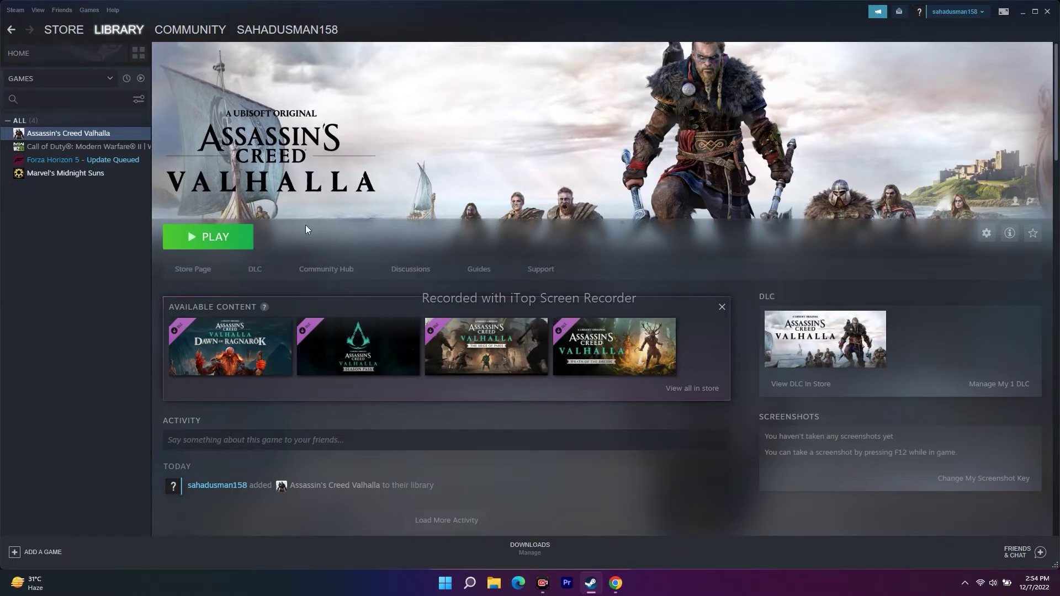
Step: Browse to Assassin's Creed Valhalla's install folder from Properties > Local Files
right_click(70, 136)
click(91, 204)
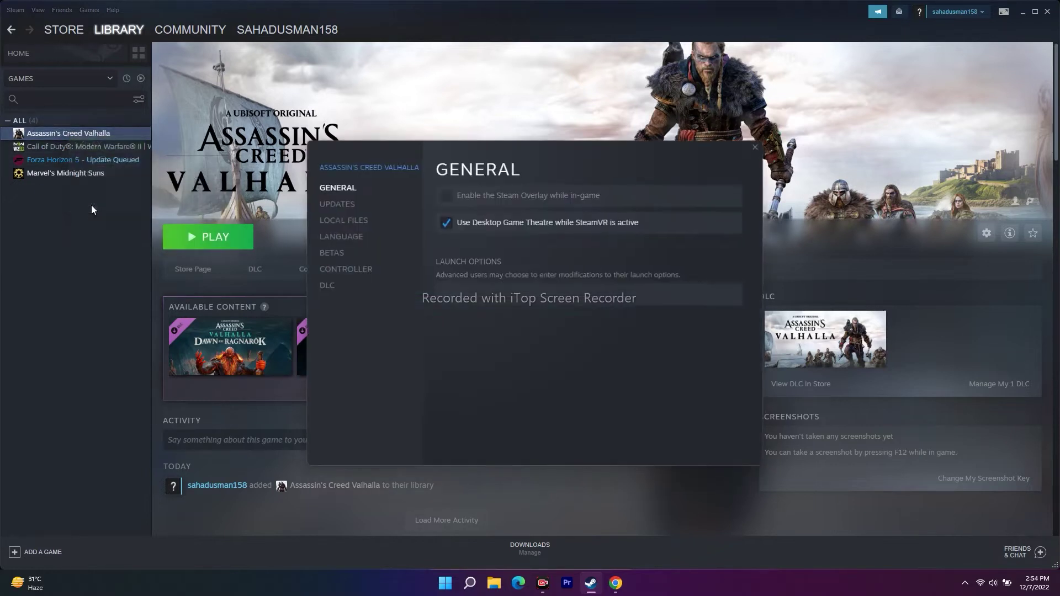
click(343, 220)
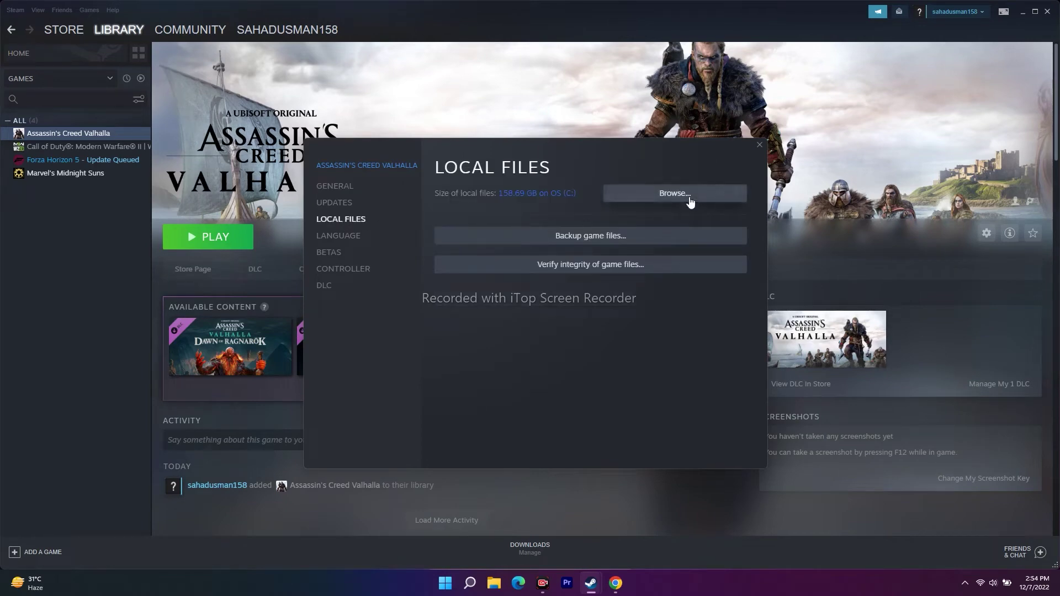
click(690, 200)
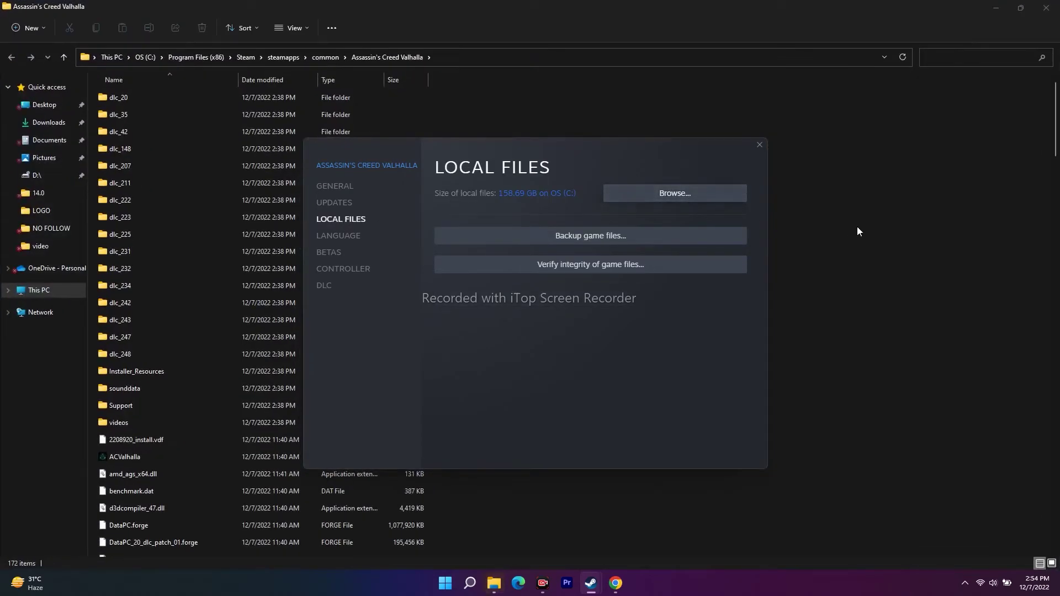
Step: Select ACValhalla in the game folder, open its Properties, then dismiss them
click(852, 229)
scroll(501, 200, down, 3)
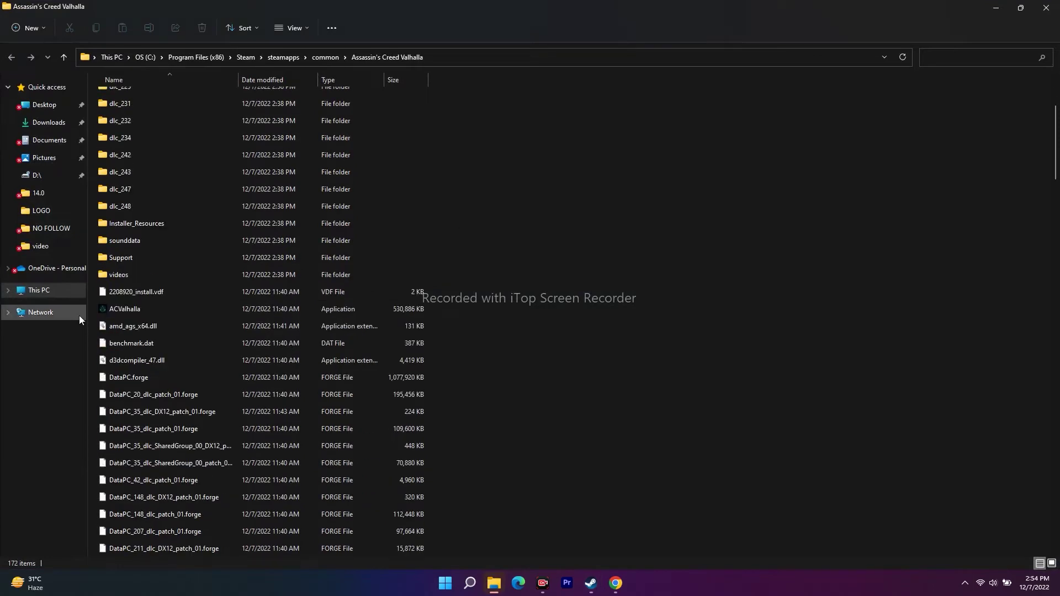
click(145, 309)
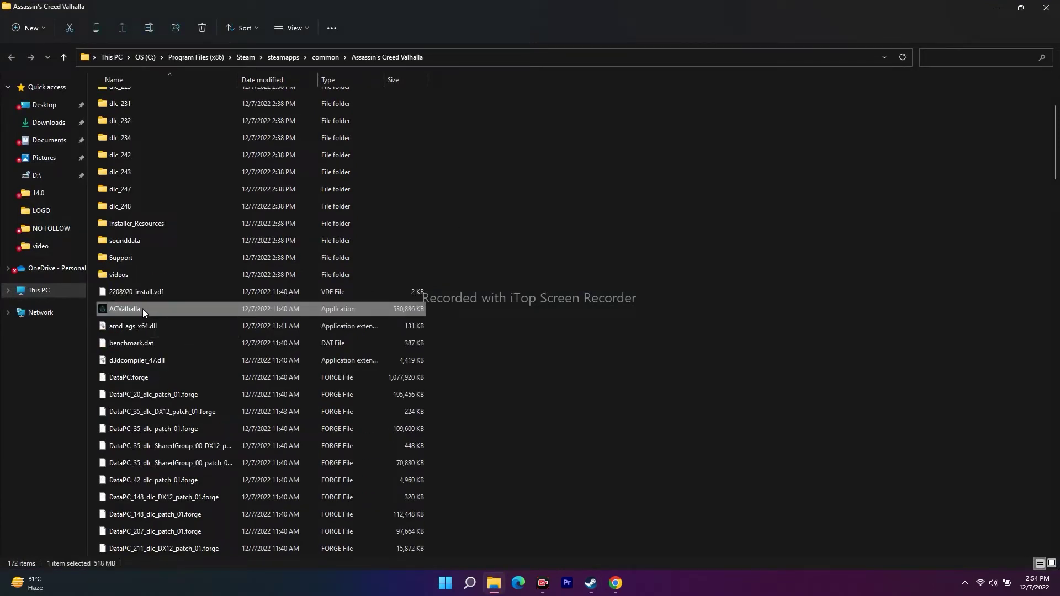
right_click(142, 309)
click(197, 497)
click(232, 485)
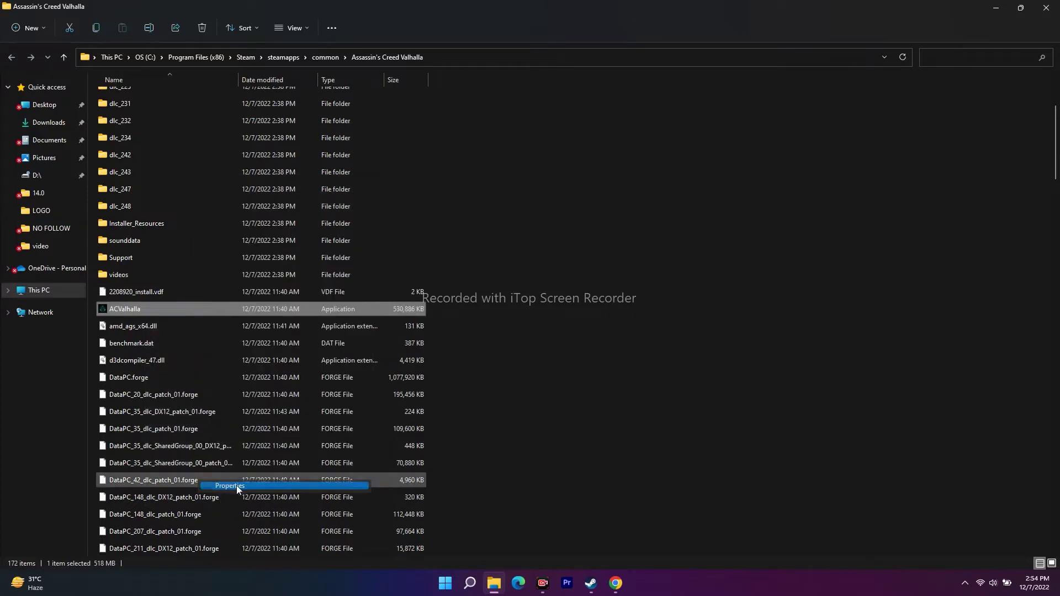
drag(244, 258, 534, 249)
click(562, 141)
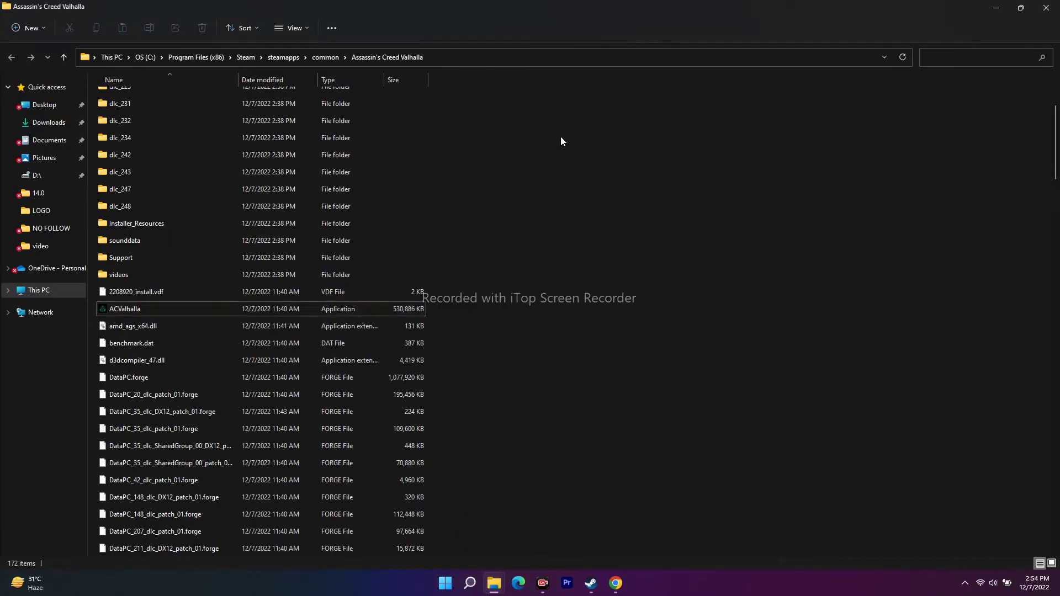
Step: Enable Run this program as an administrator in ACValhalla's Compatibility properties
right_click(161, 308)
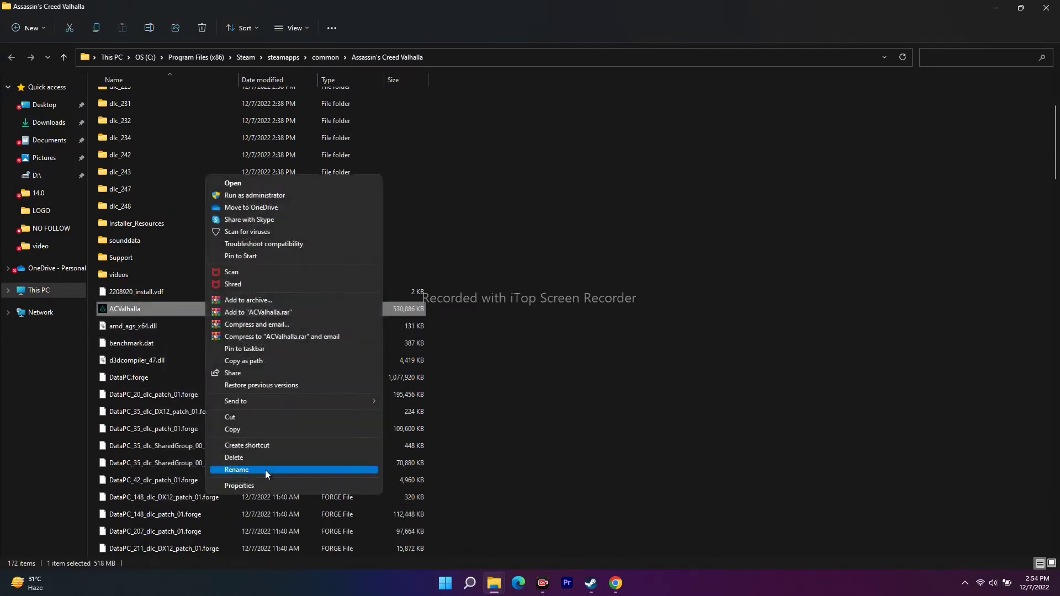
click(264, 486)
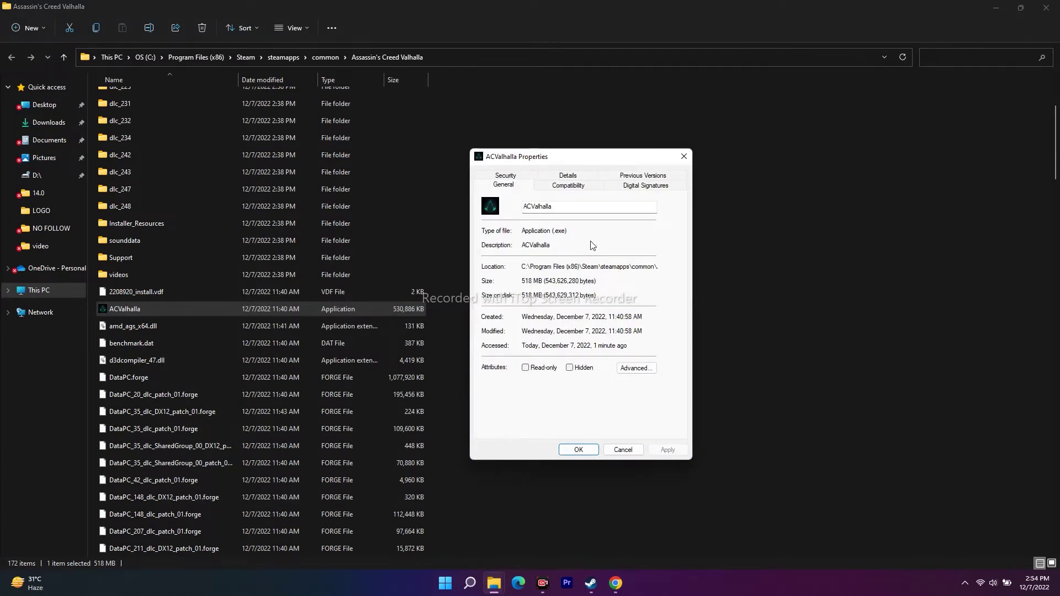
click(578, 186)
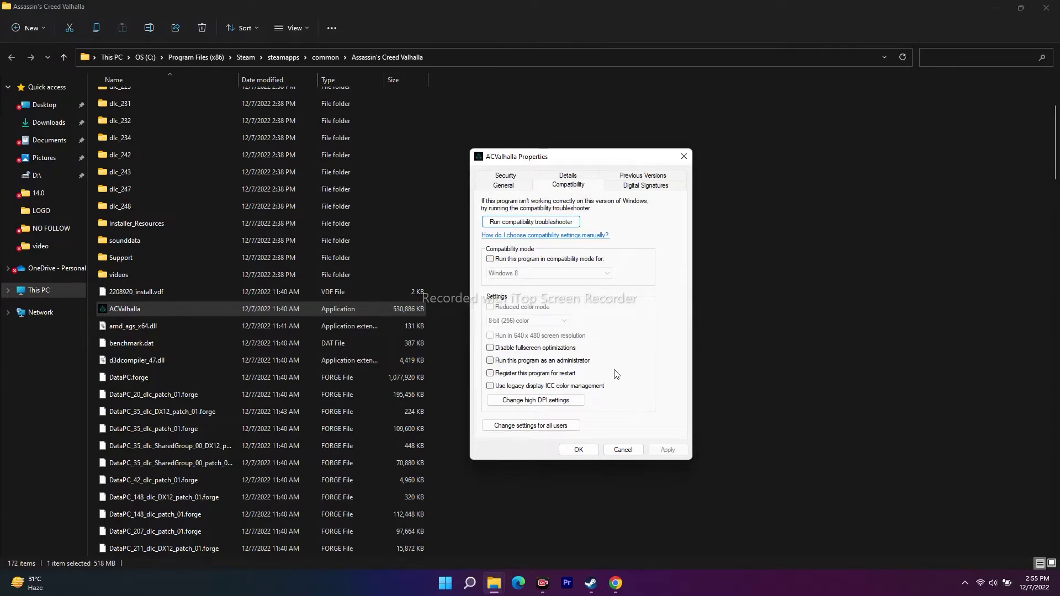
click(499, 362)
click(578, 450)
click(797, 218)
Step: Close Steam's game Properties dialog and minimize Steam to the desktop
key(alt+Tab)
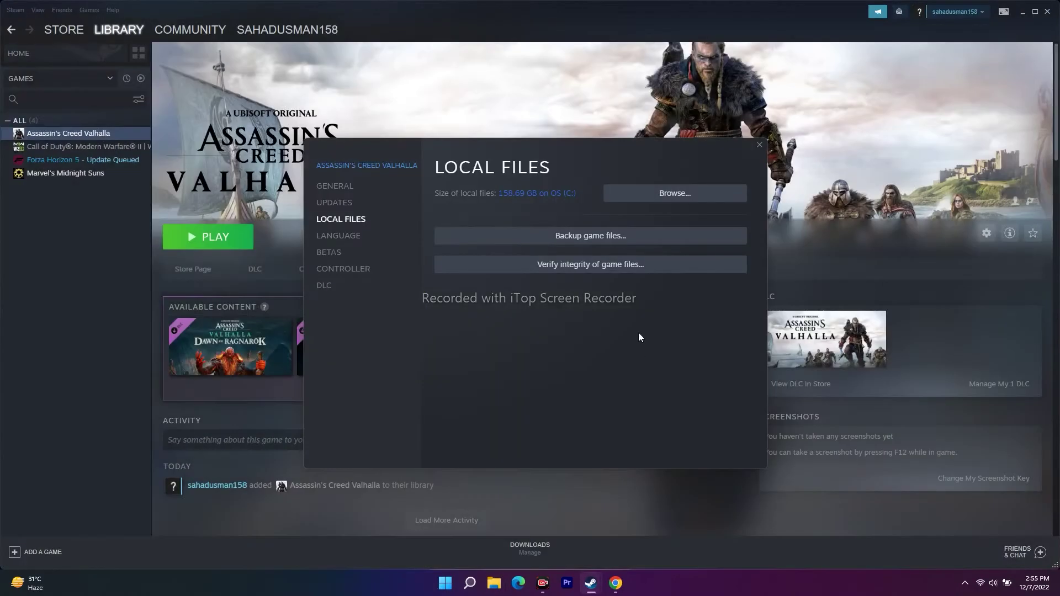
click(760, 145)
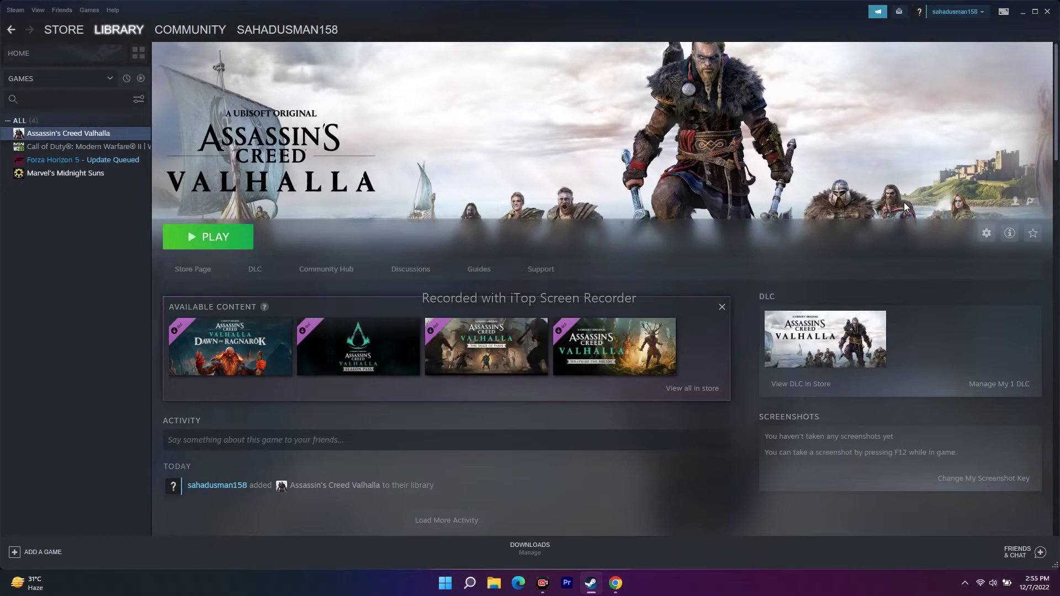
click(1024, 14)
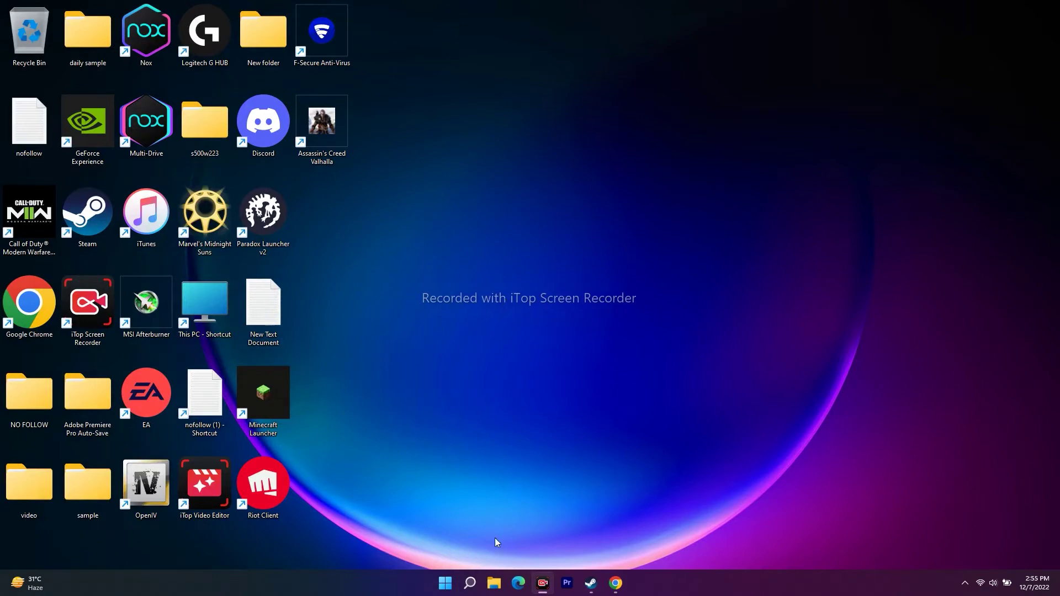
Step: Navigate to C:\Program Files (x86)\Steam\steamapps\common\Assassin's Creed Valhalla and select ACValhalla
click(494, 583)
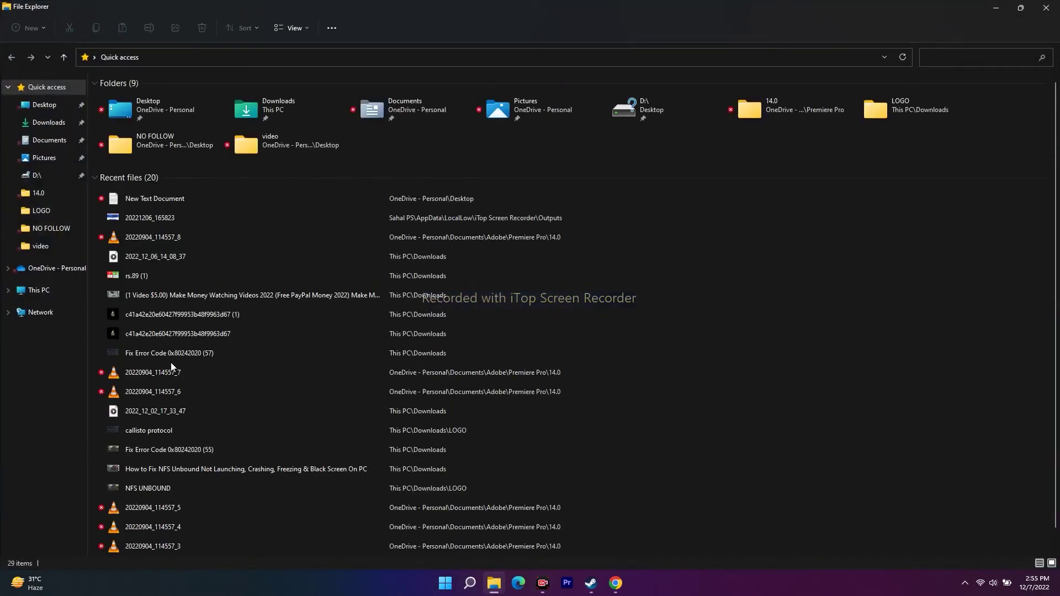
click(43, 291)
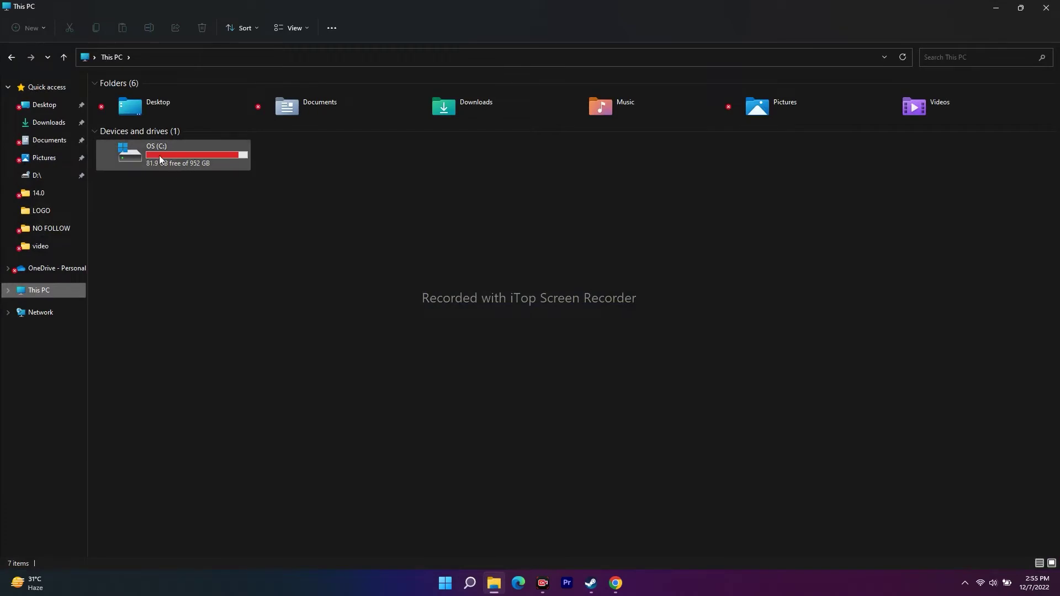
double_click(200, 154)
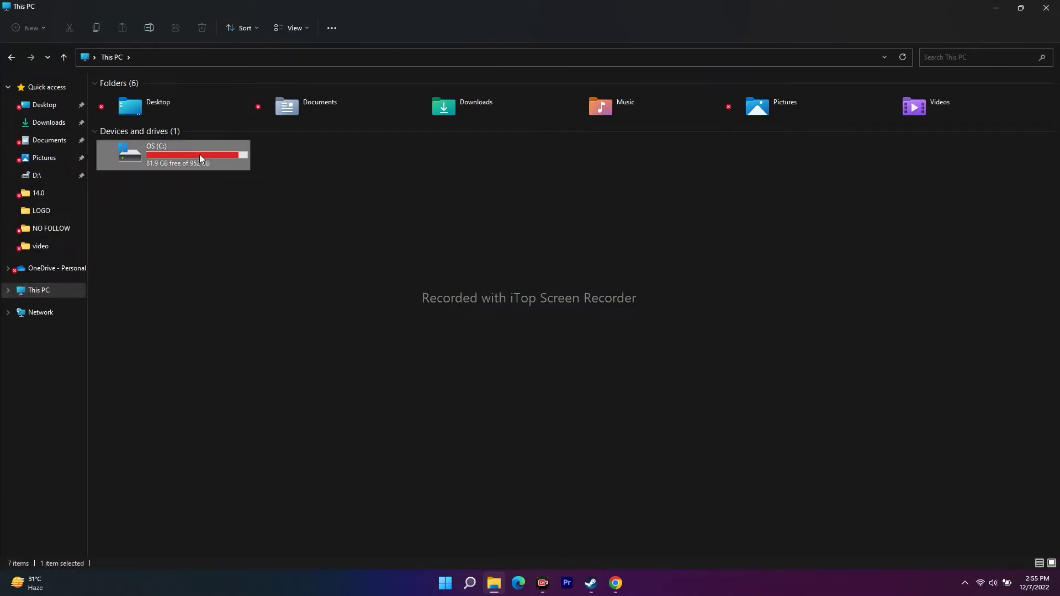
double_click(170, 373)
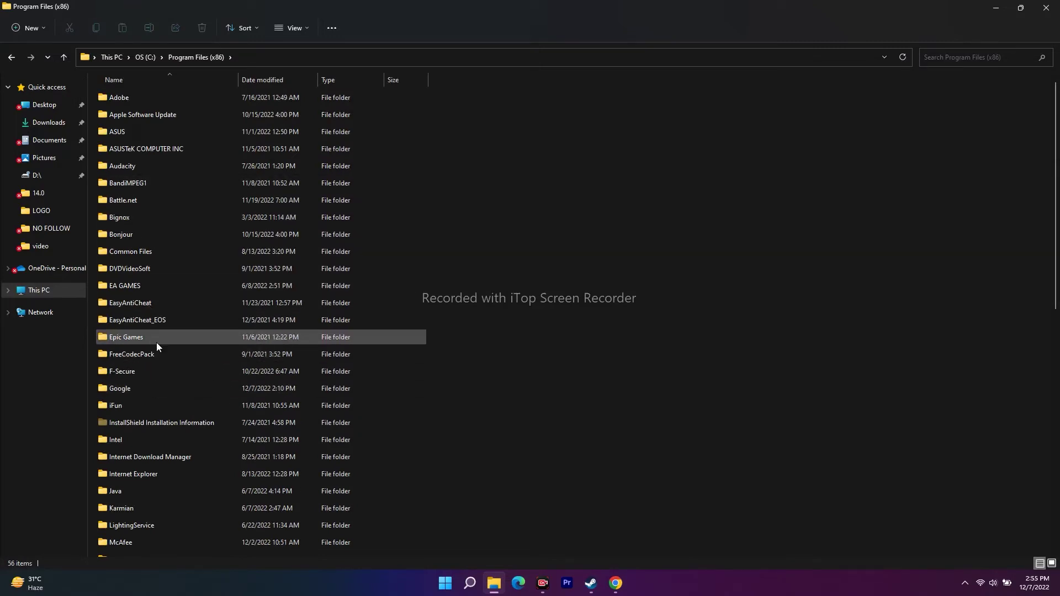
scroll(157, 342, down, 6)
scroll(157, 343, down, 2)
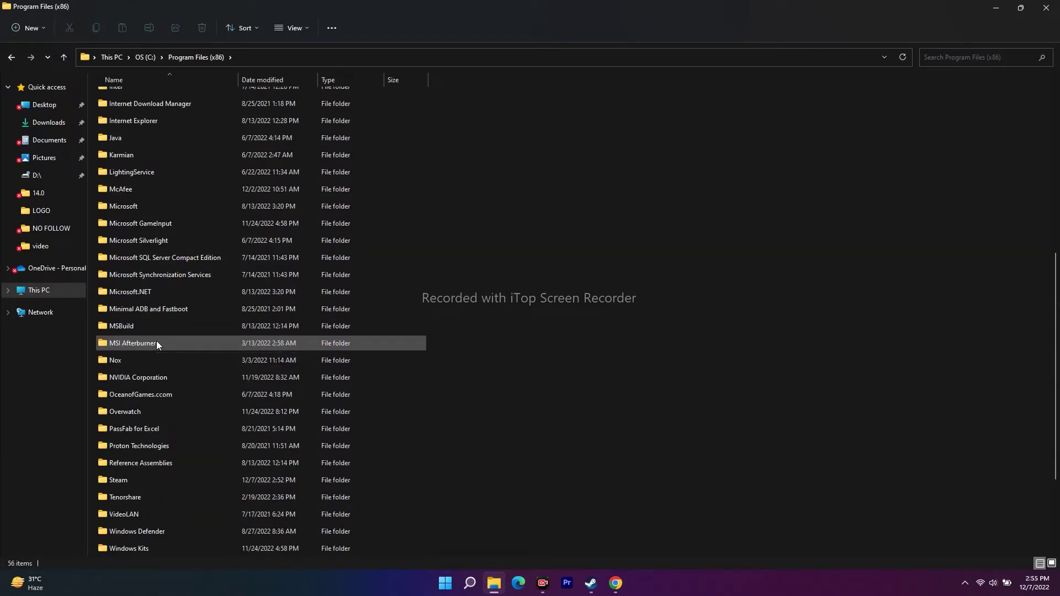
double_click(149, 428)
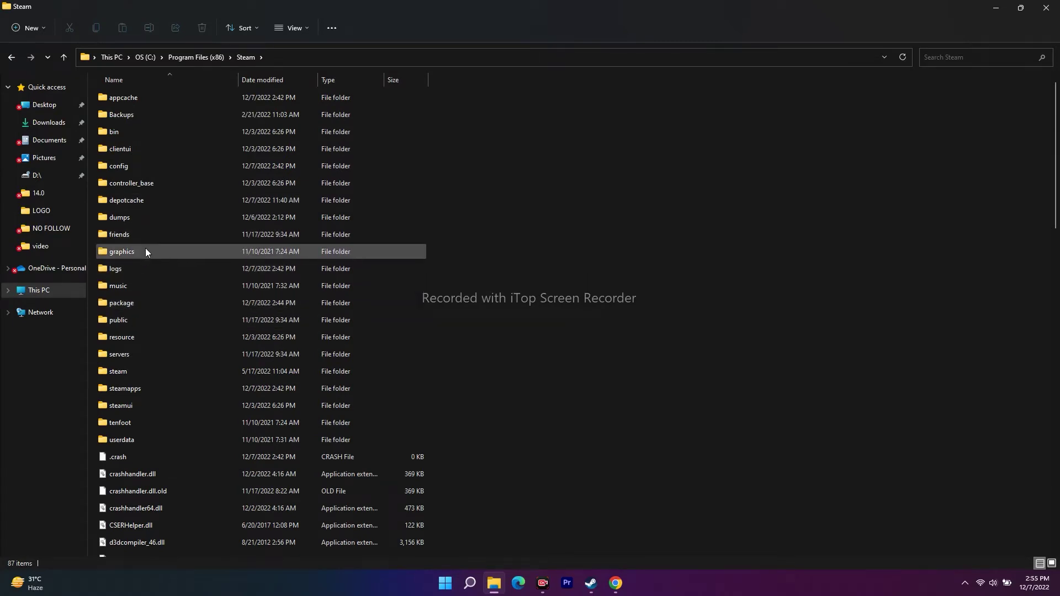
double_click(144, 386)
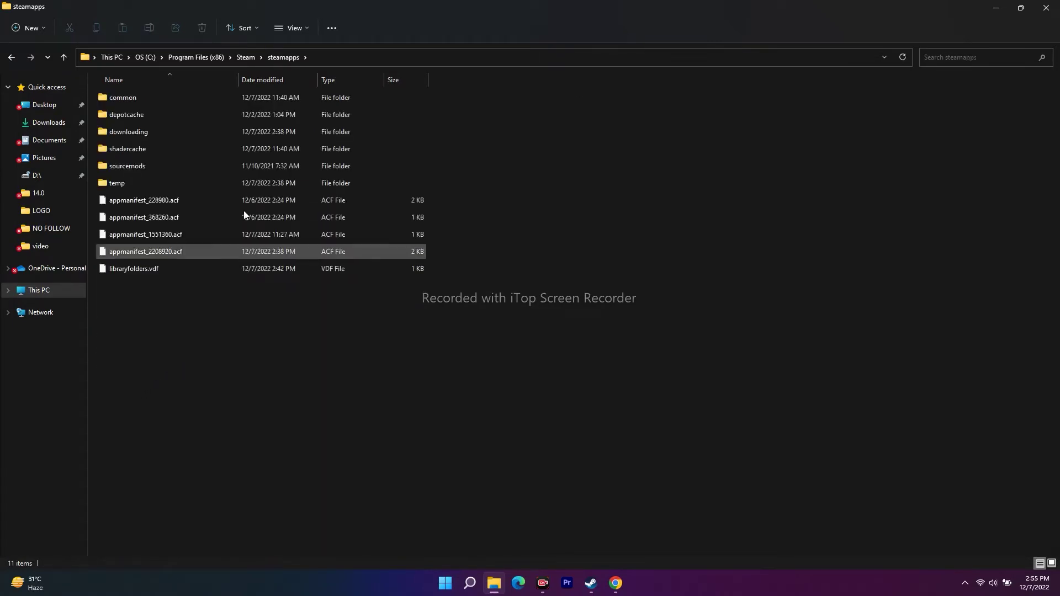
double_click(155, 102)
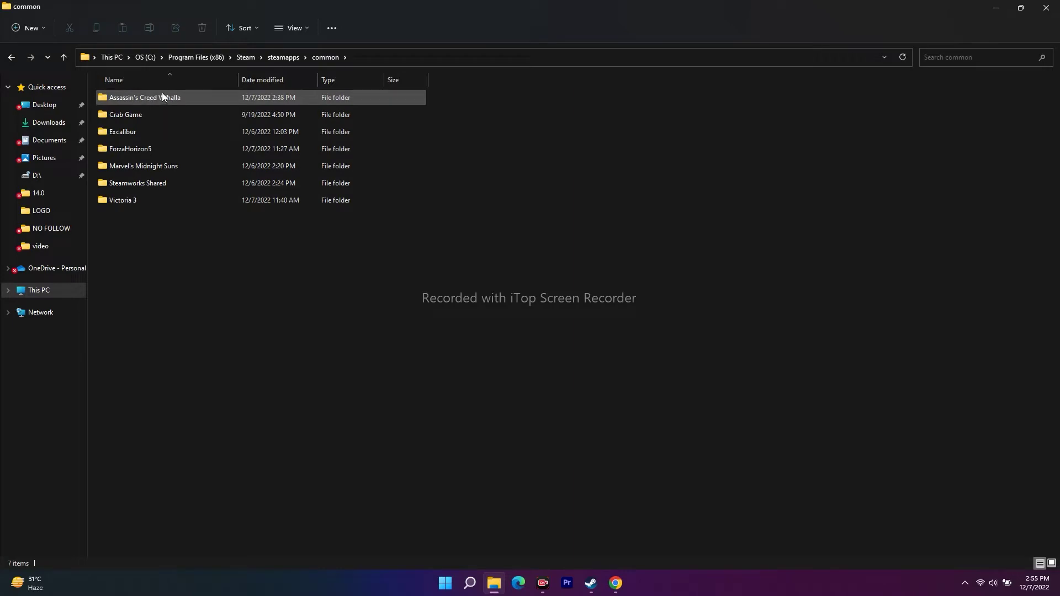
double_click(160, 95)
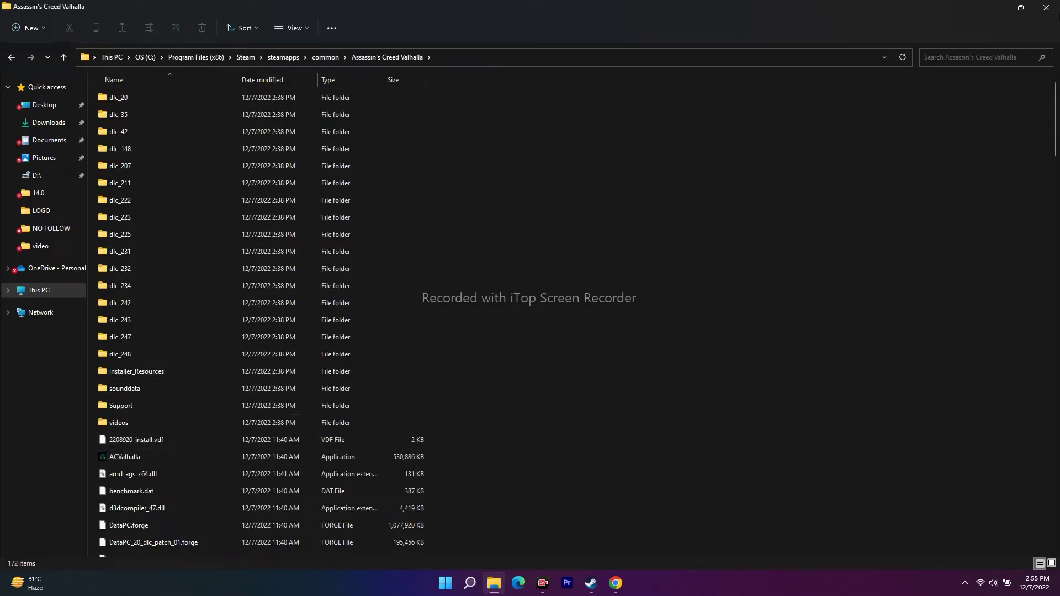
click(128, 460)
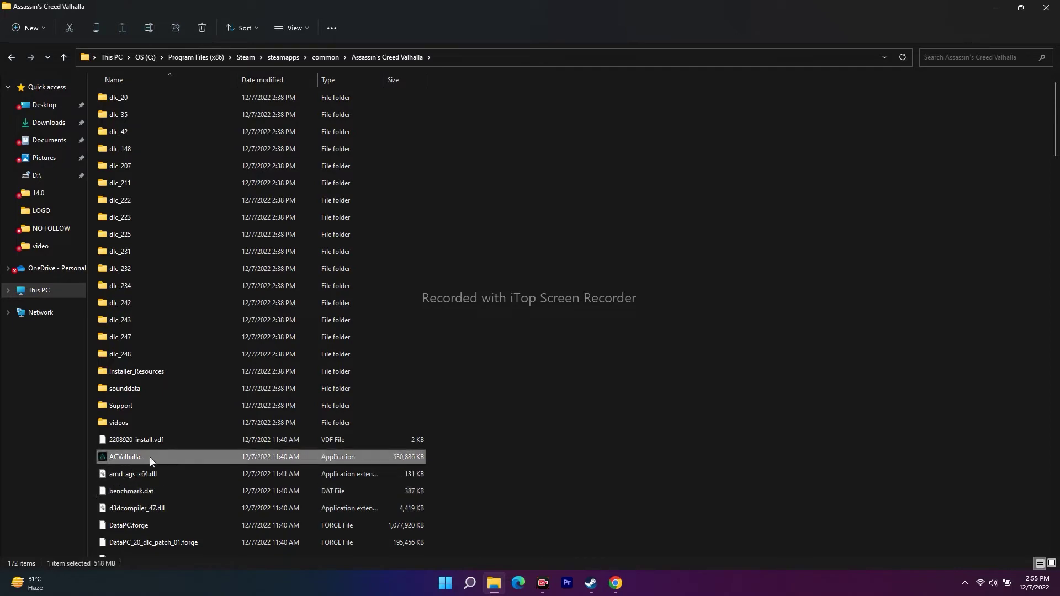
Step: Keep Run this program as an administrator ticked for ACValhalla, apply, and close Explorer
right_click(150, 457)
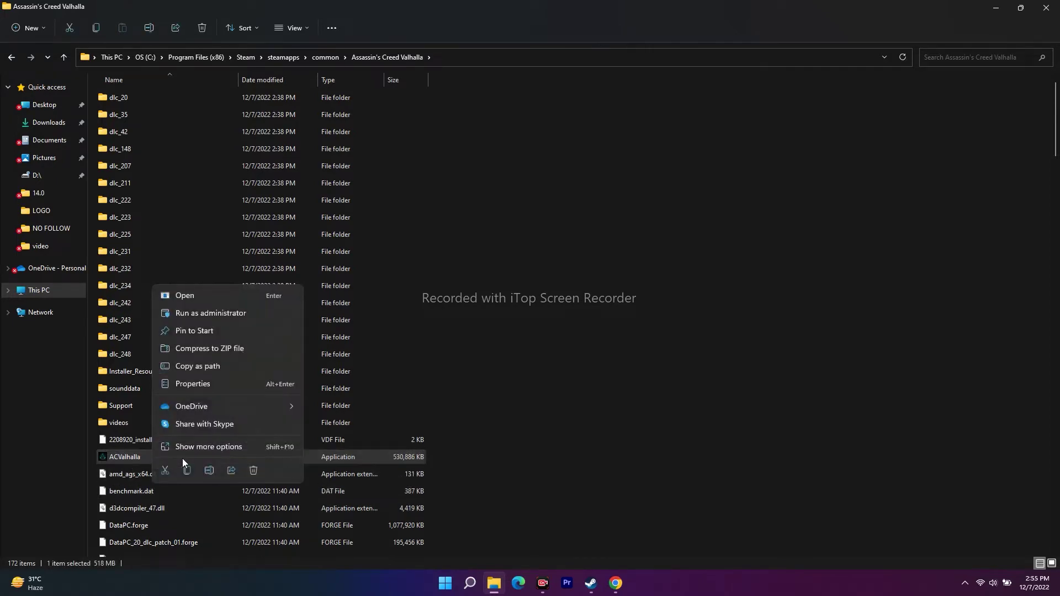
click(222, 447)
click(261, 441)
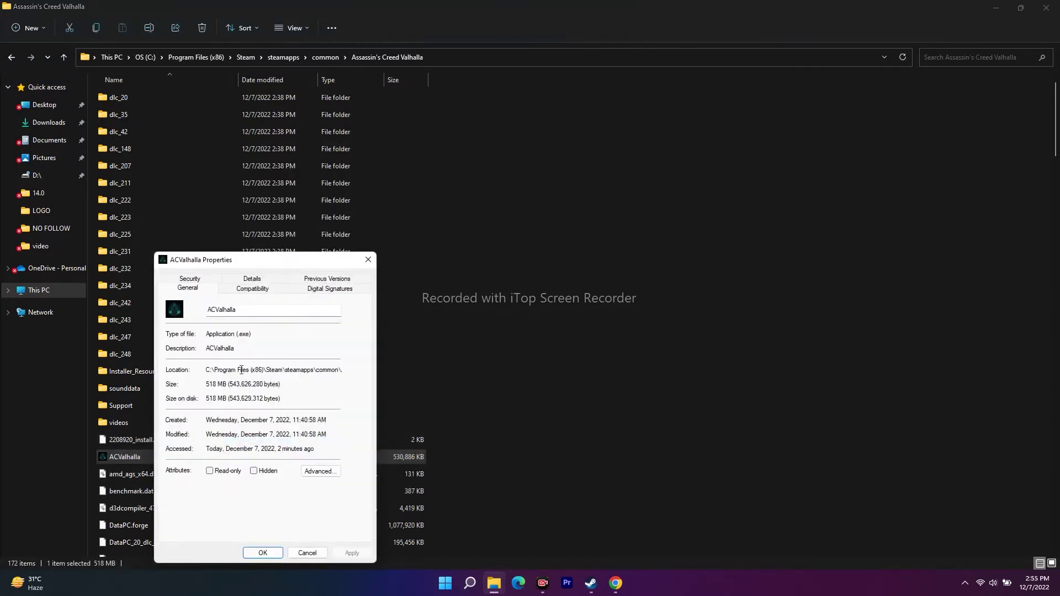
click(253, 289)
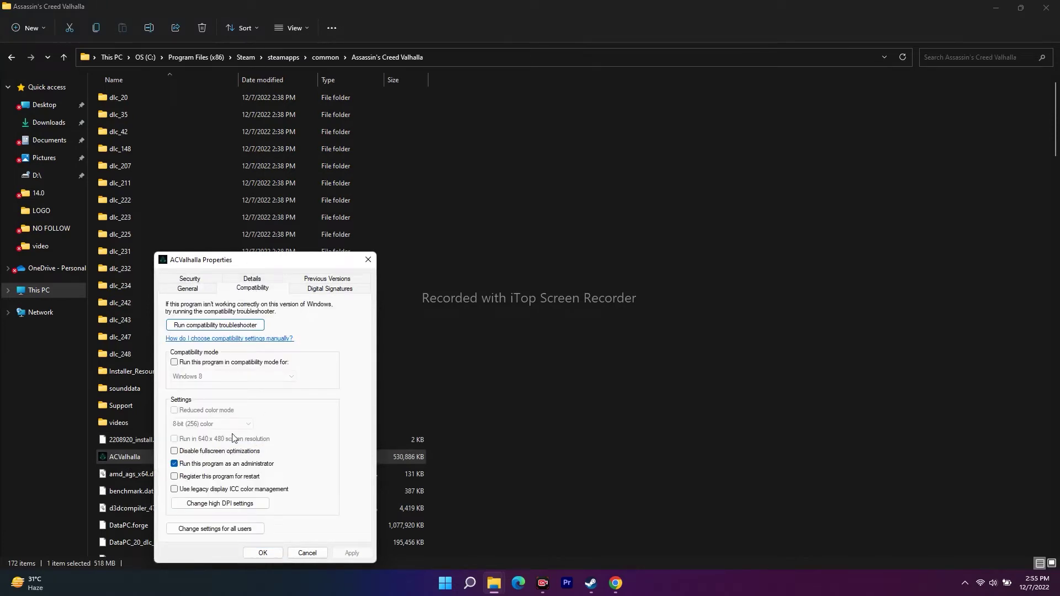
click(174, 464)
click(174, 464)
click(351, 553)
click(263, 552)
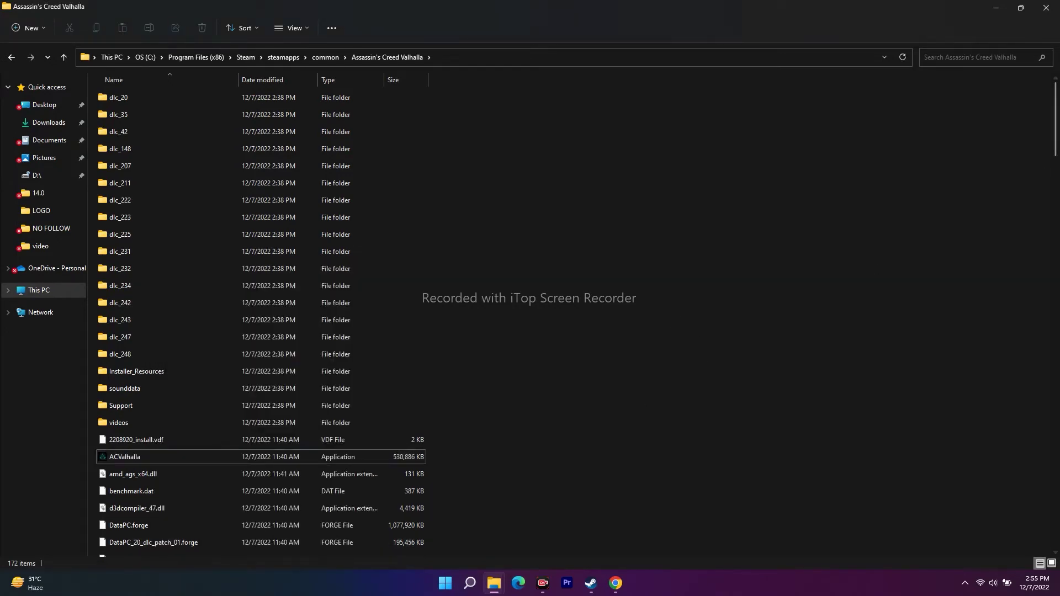
click(1046, 7)
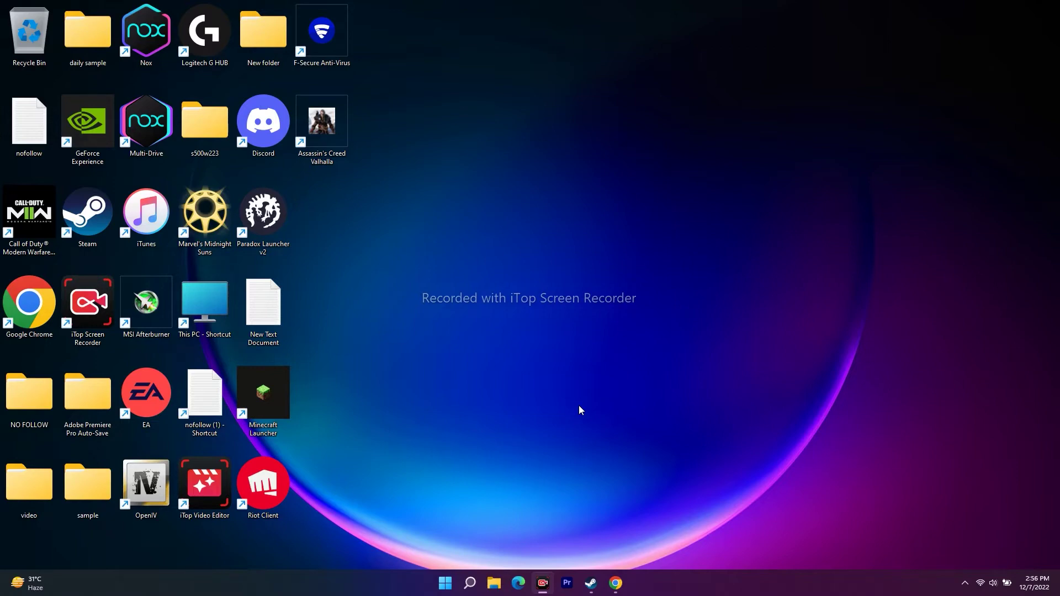
Step: Retry the failed 2022-11 Cumulative Update (KB5019961) in Windows Update, then restore Steam
click(470, 583)
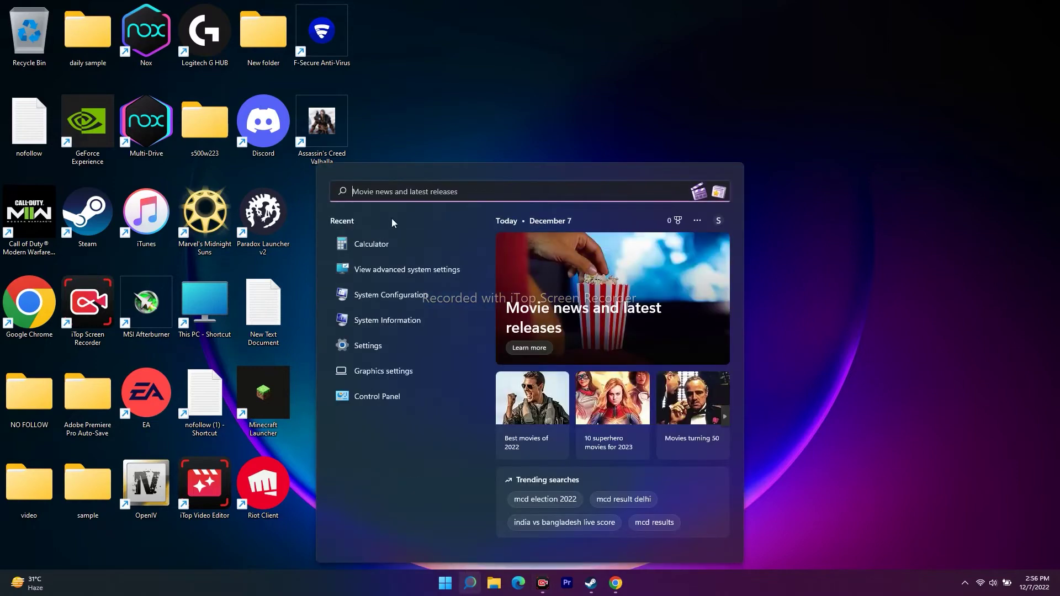
click(363, 346)
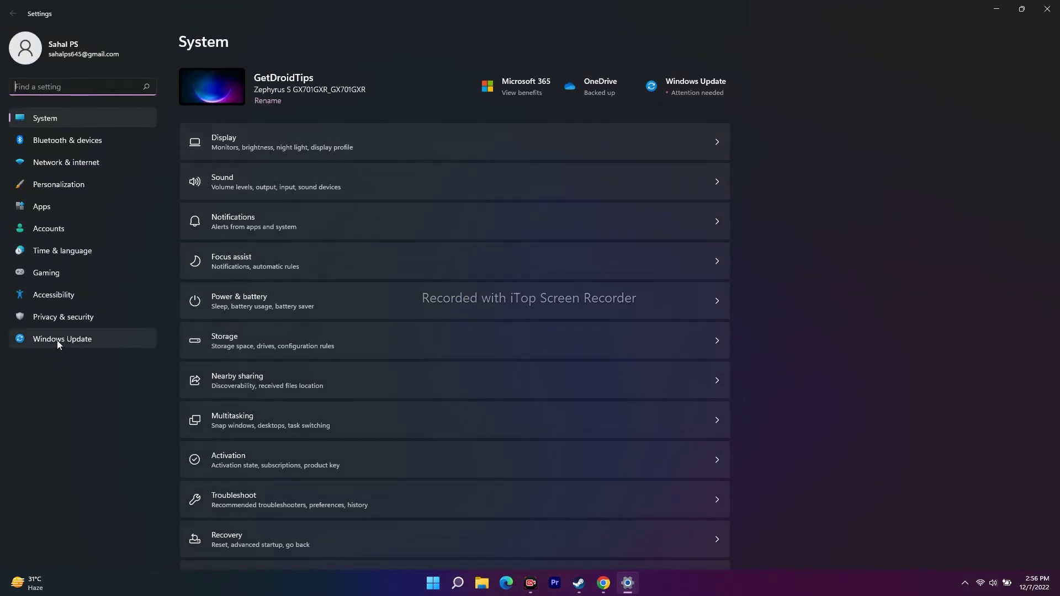
click(58, 339)
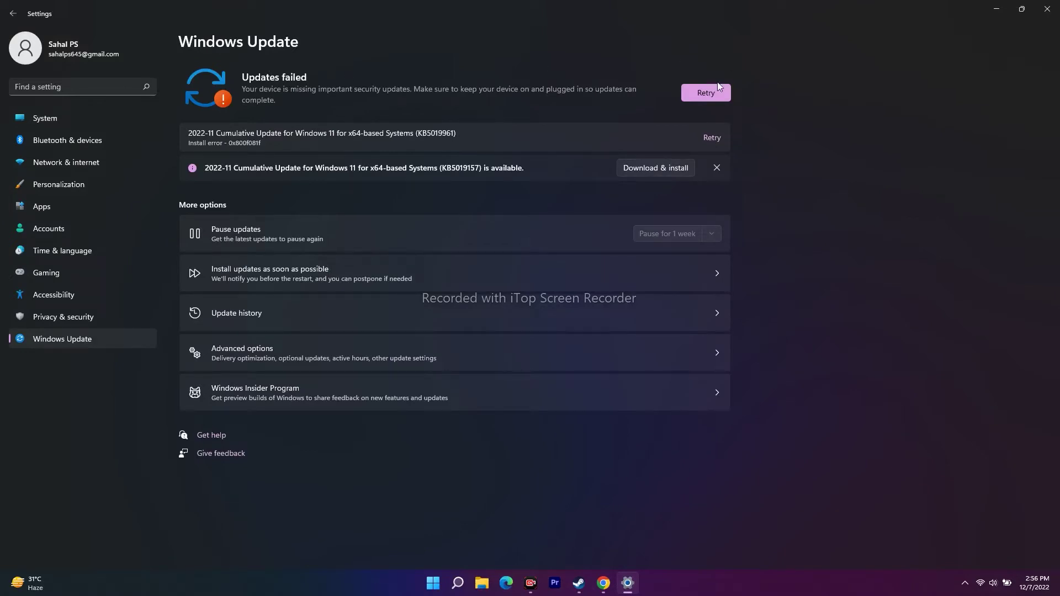
click(707, 92)
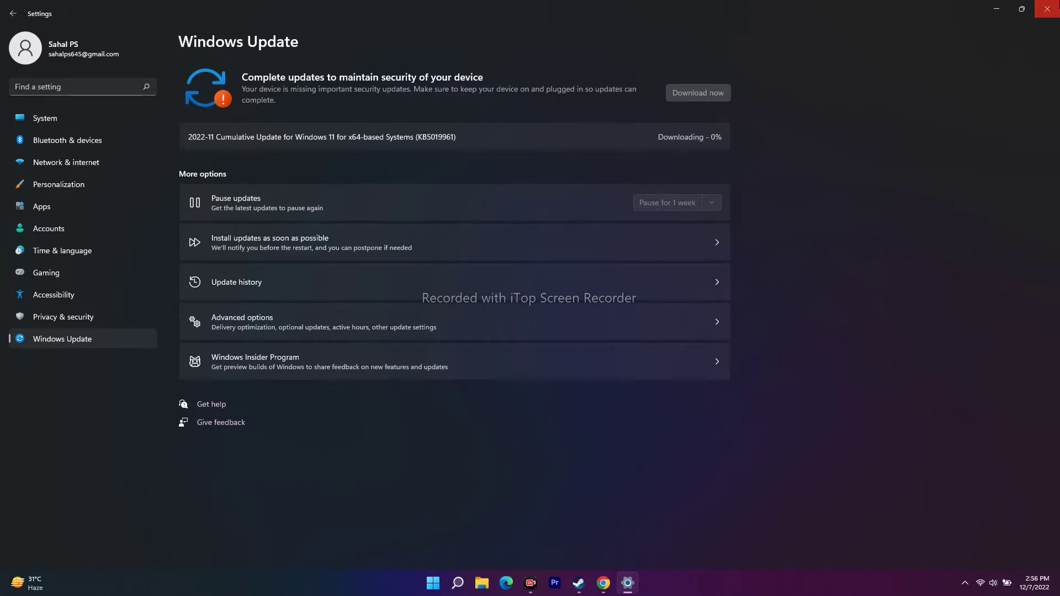
click(1048, 9)
click(592, 584)
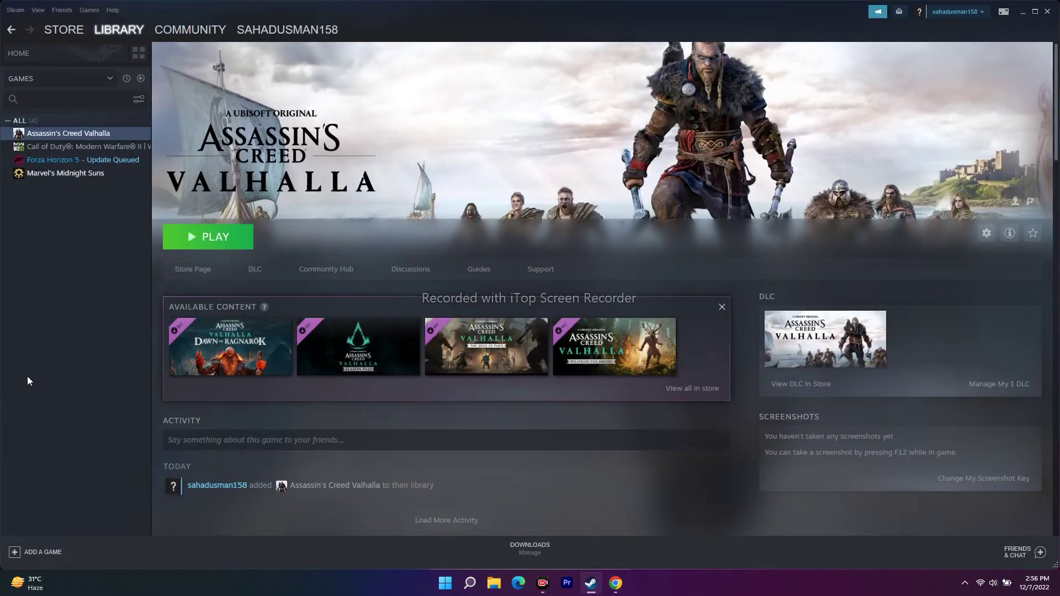
Step: Run Verify integrity of game files for Assassin's Creed Valhalla, then minimize Steam
right_click(74, 136)
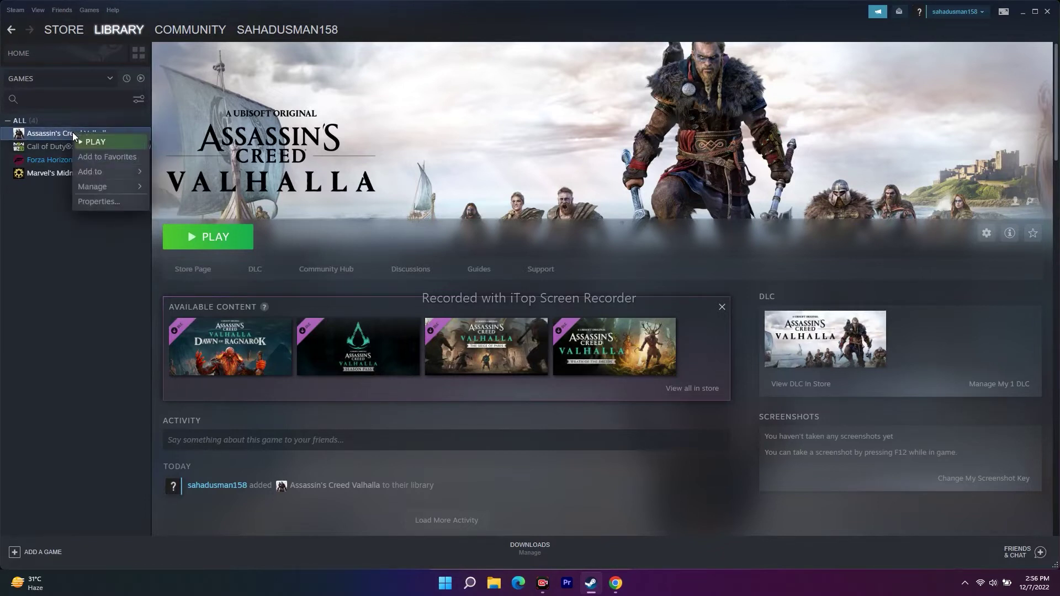
click(99, 203)
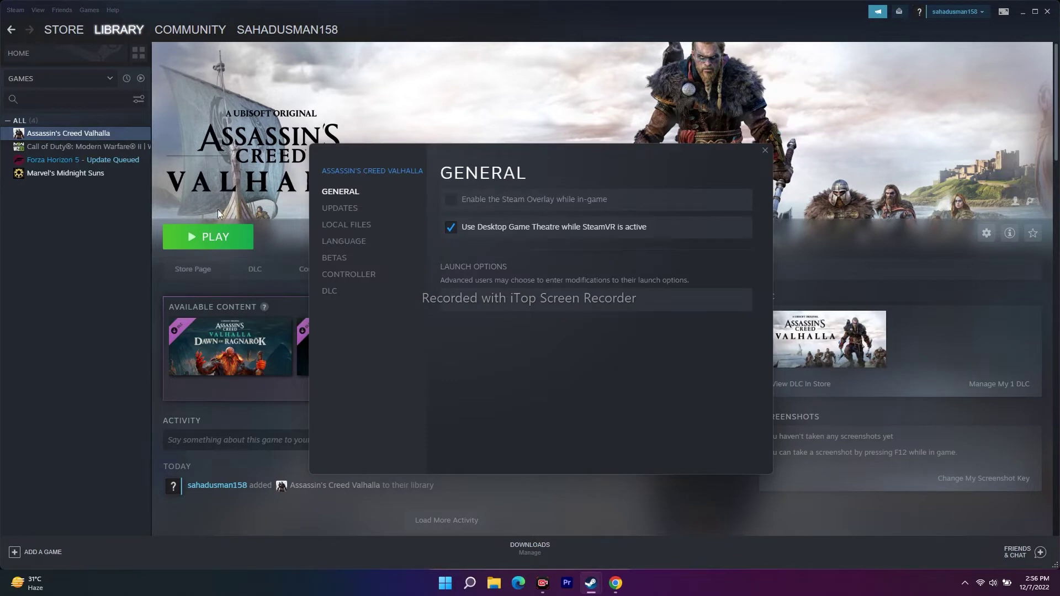
click(362, 228)
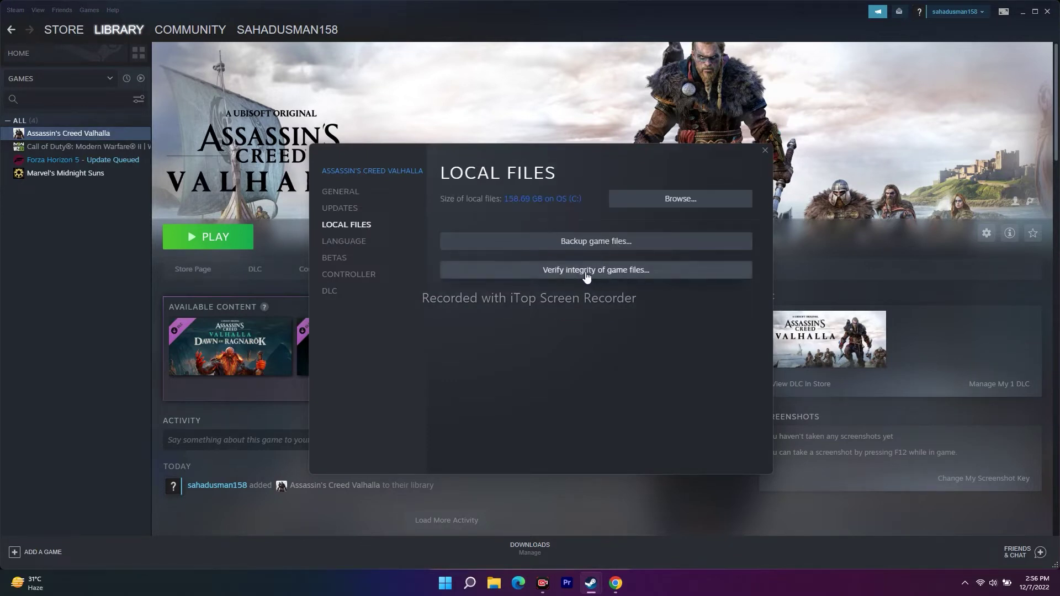
click(620, 274)
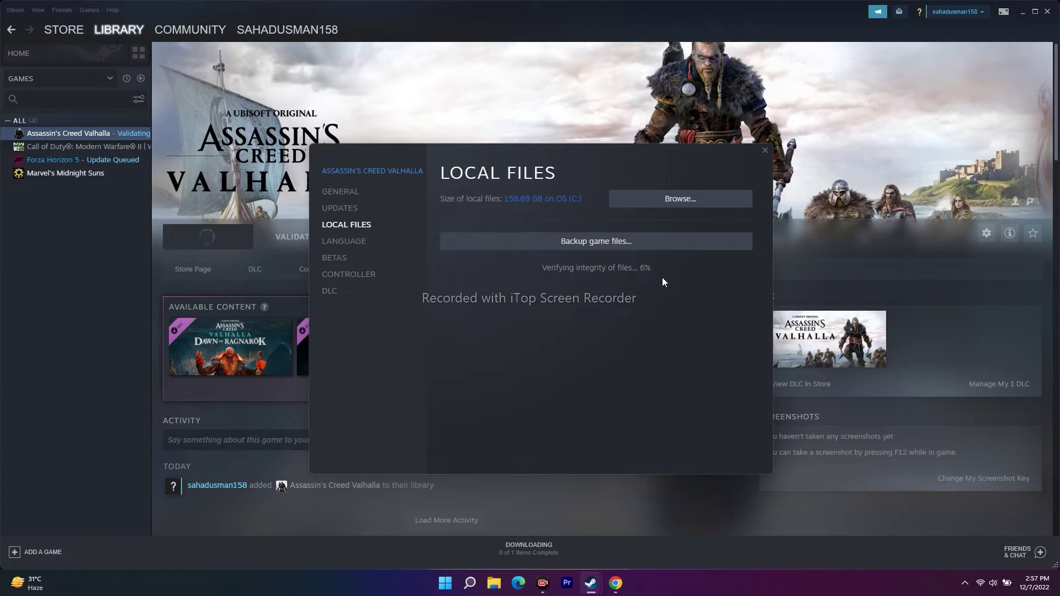
click(1023, 12)
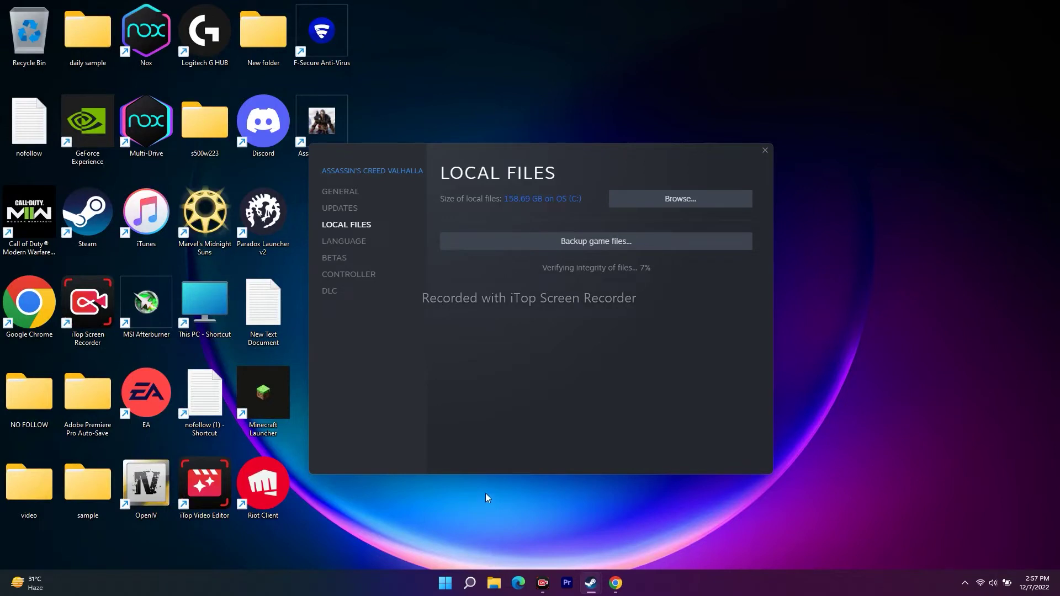
Step: Launch System Configuration from Windows search and bring it to the front
click(470, 584)
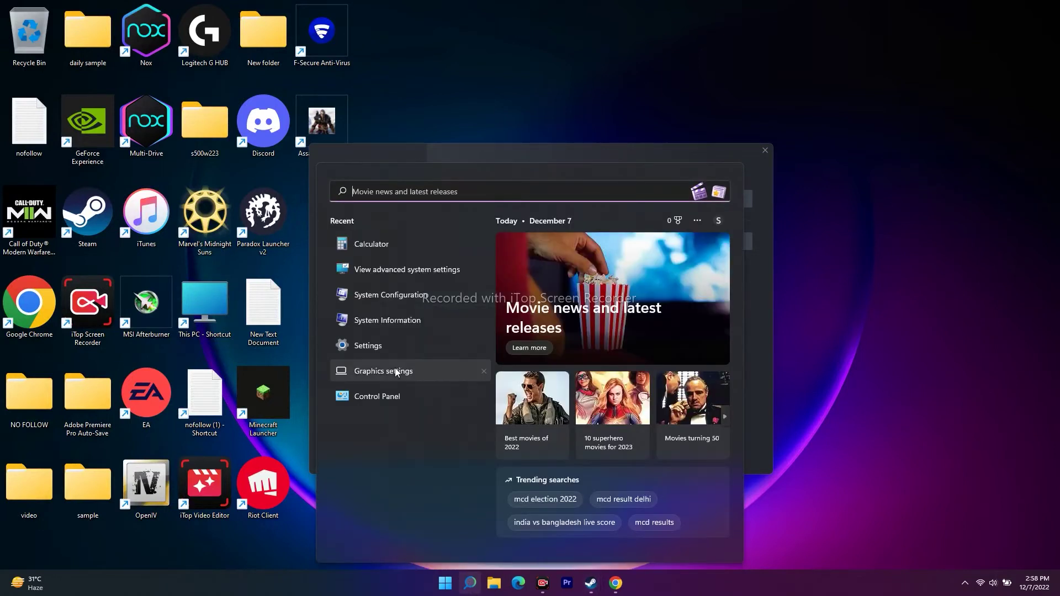
click(393, 296)
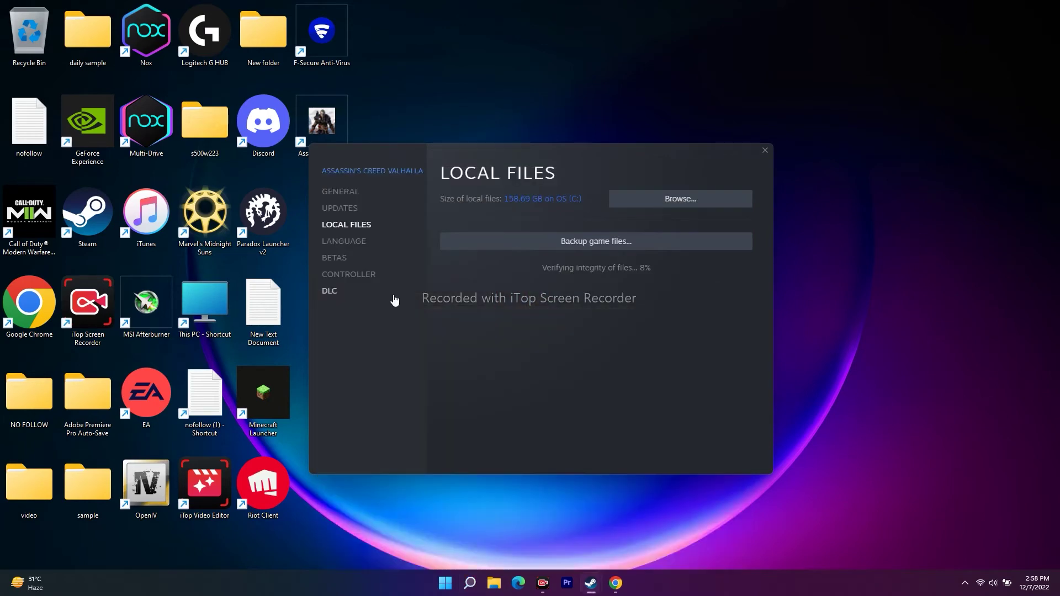
click(627, 583)
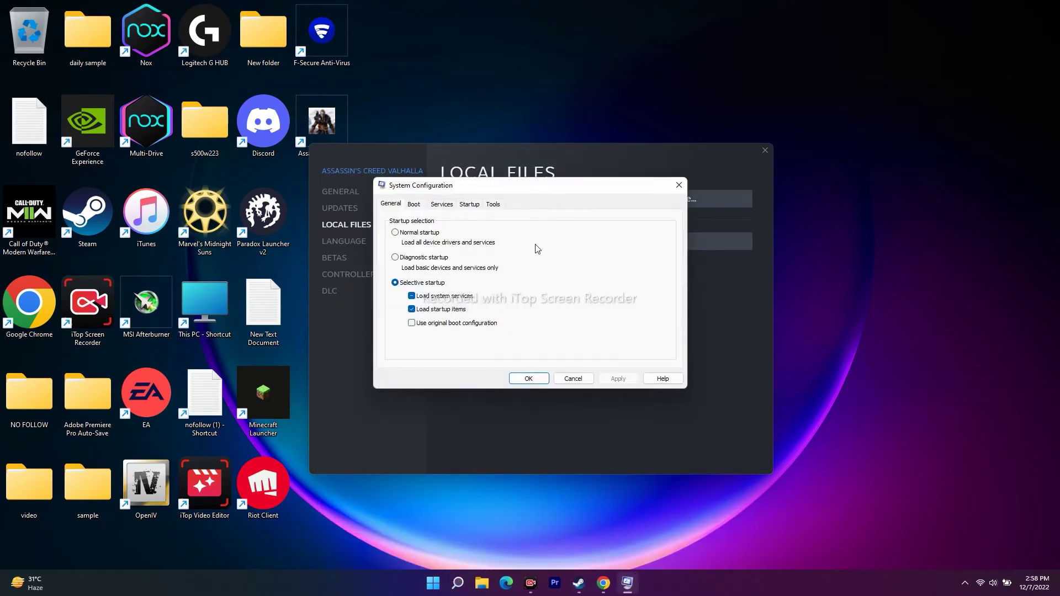
Step: On Services, hide Microsoft services, disable all others, confirm, and decline the restart
click(442, 204)
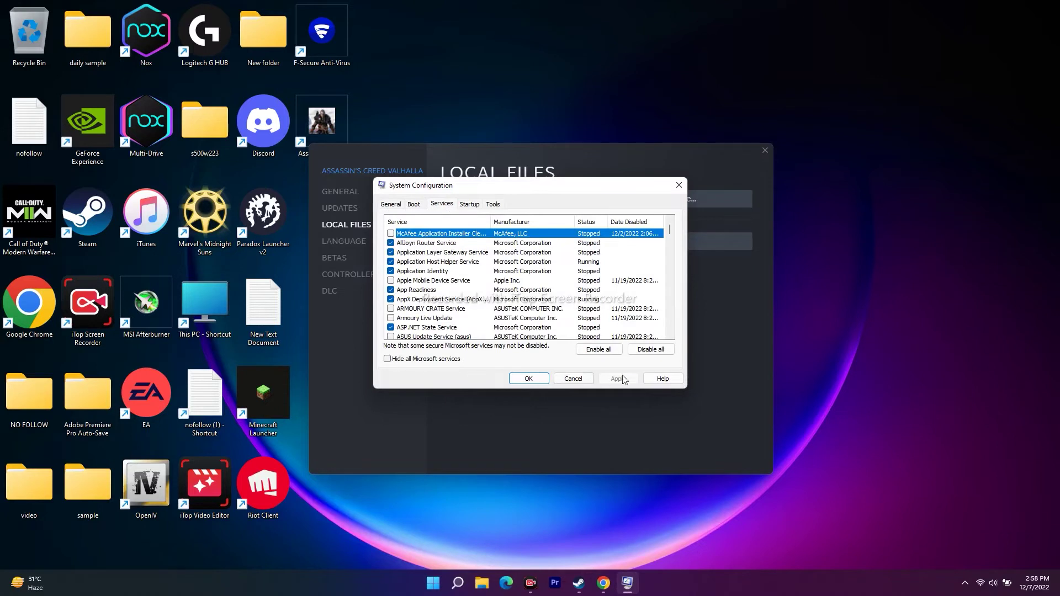
click(651, 352)
click(419, 359)
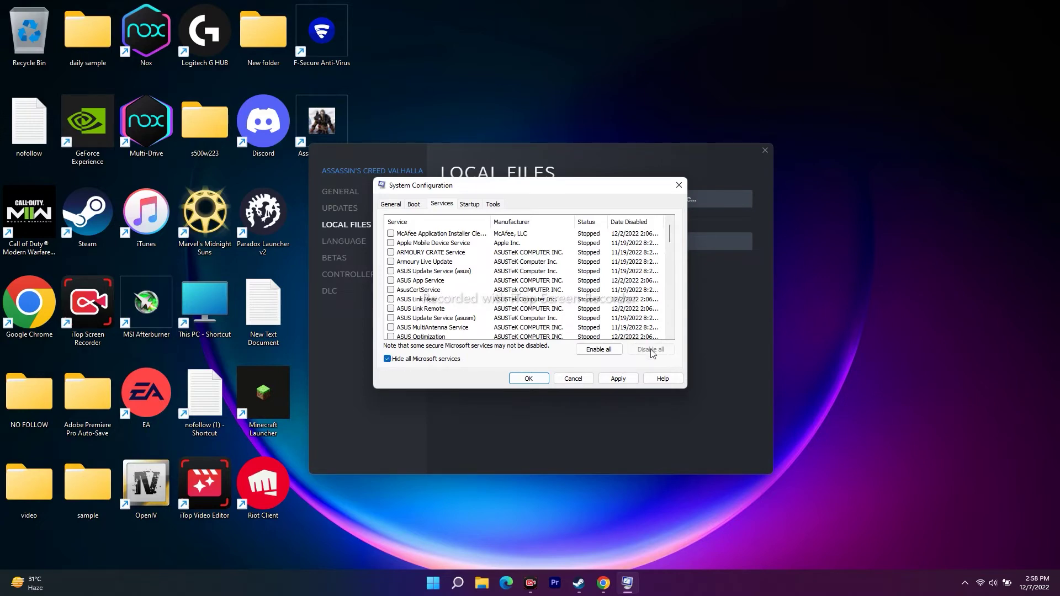
click(526, 379)
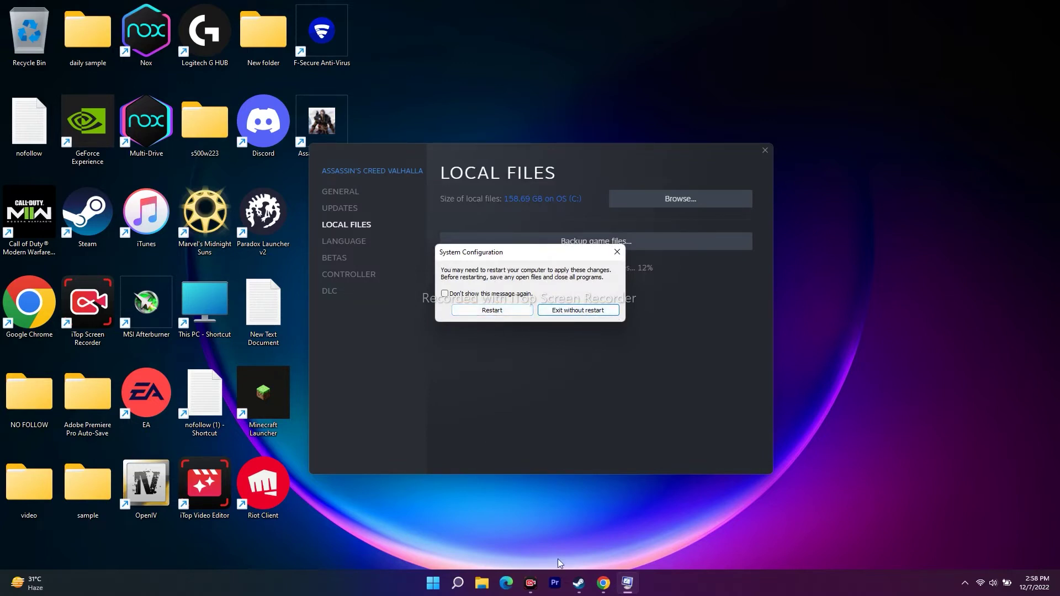
click(617, 252)
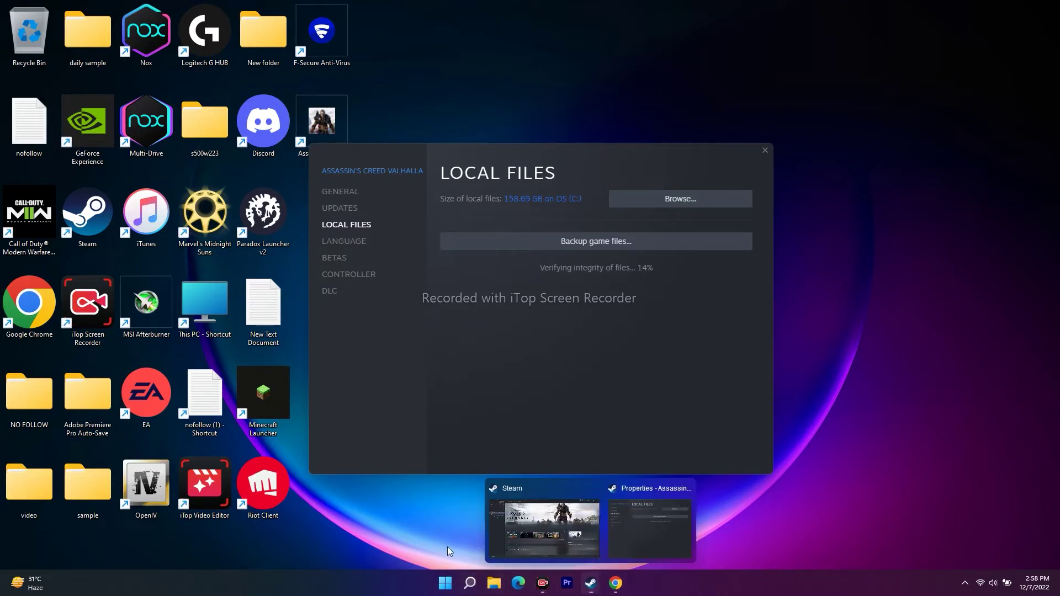
Step: Restore the Steam library window showing Assassin's Creed Valhalla still validating
click(532, 516)
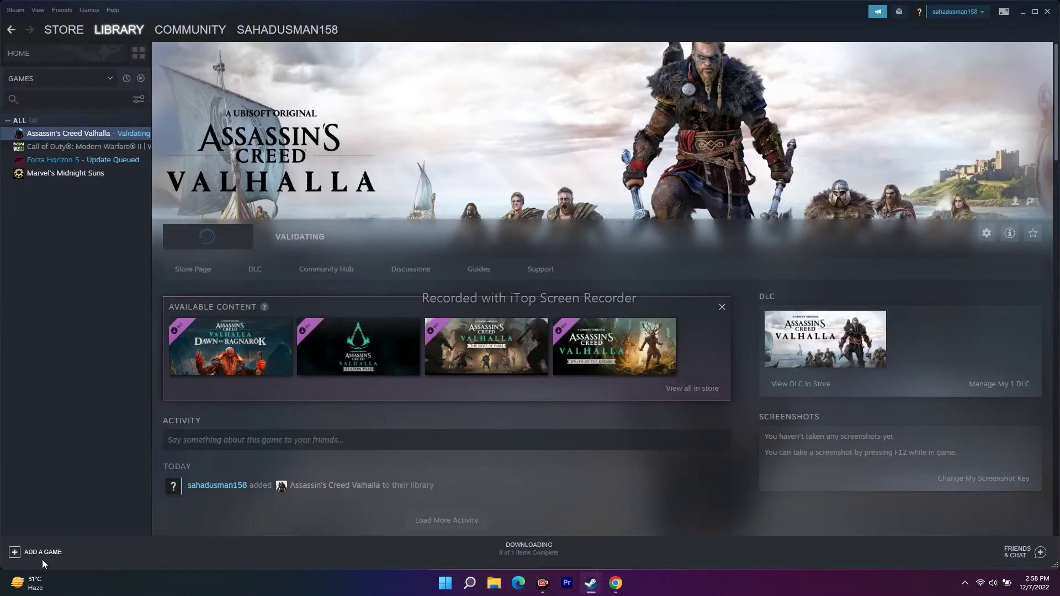